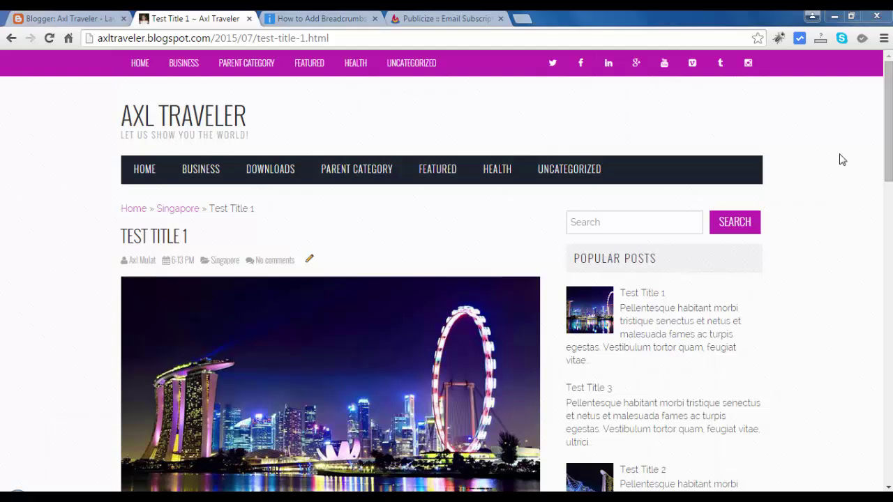
Step: Preview the PARENT CATEGORY dropdown in the Axl Traveler blog menu, then start a new browser tab
{"action": "mouse_move", "coordinate": [404, 180]}
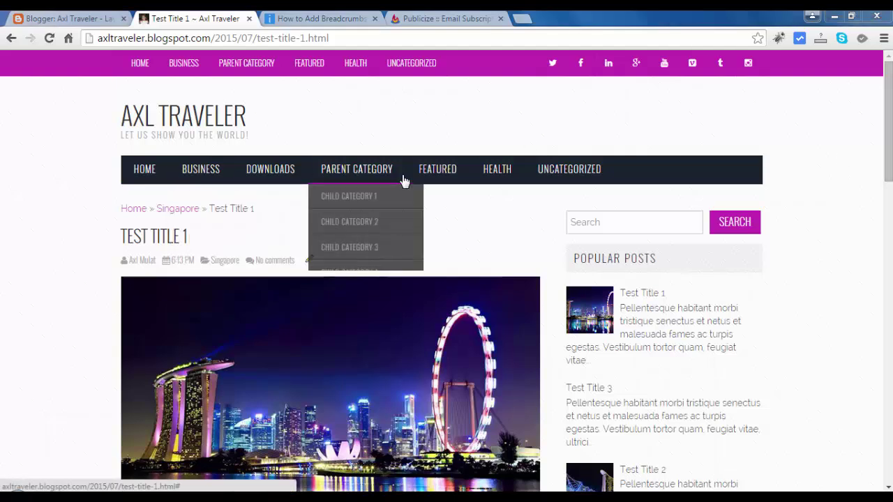
{"action": "left_click", "coordinate": [526, 20]}
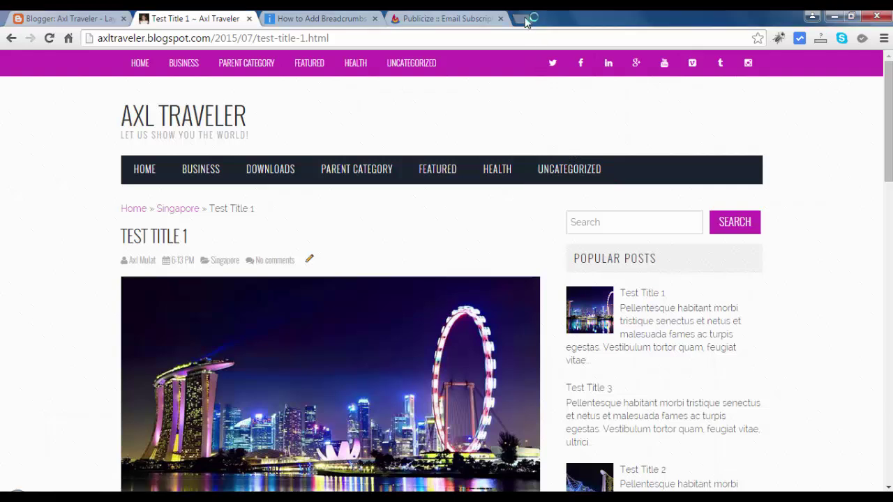
Step: Load newbloggerthemes.com, open the Icon Blogger Template page and select its menu container code line
{"action": "type", "text": "ne"}
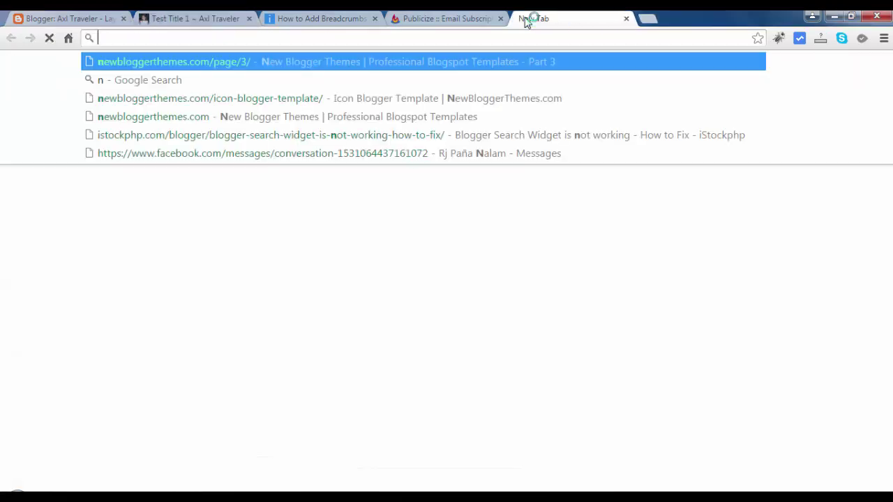
{"action": "key", "text": "Return"}
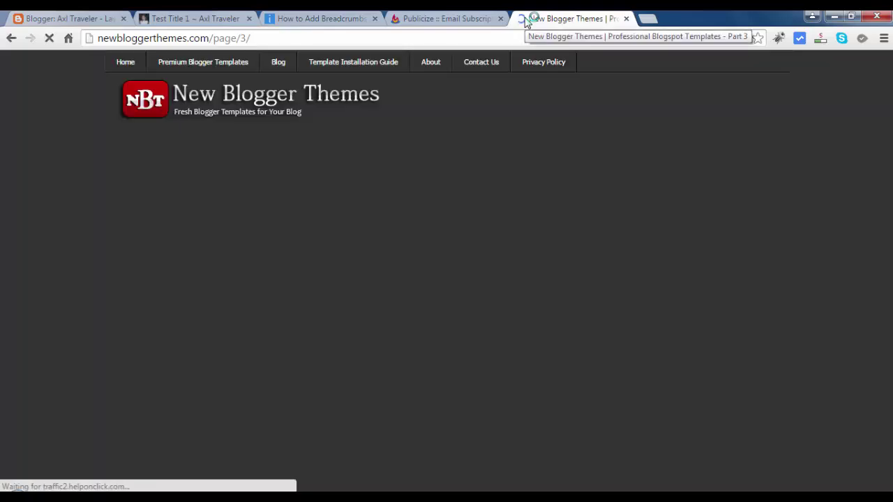
{"action": "scroll", "coordinate": [342, 375], "scroll_direction": "down", "scroll_amount": 2}
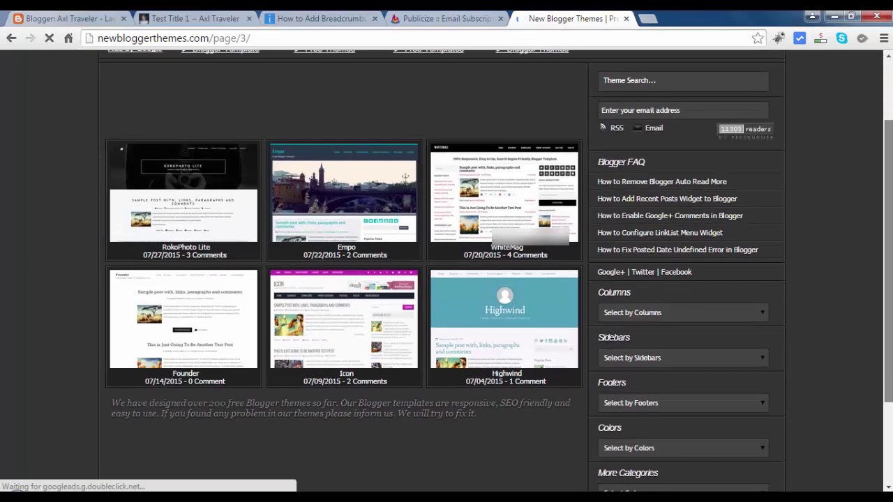
{"action": "left_click", "coordinate": [345, 375]}
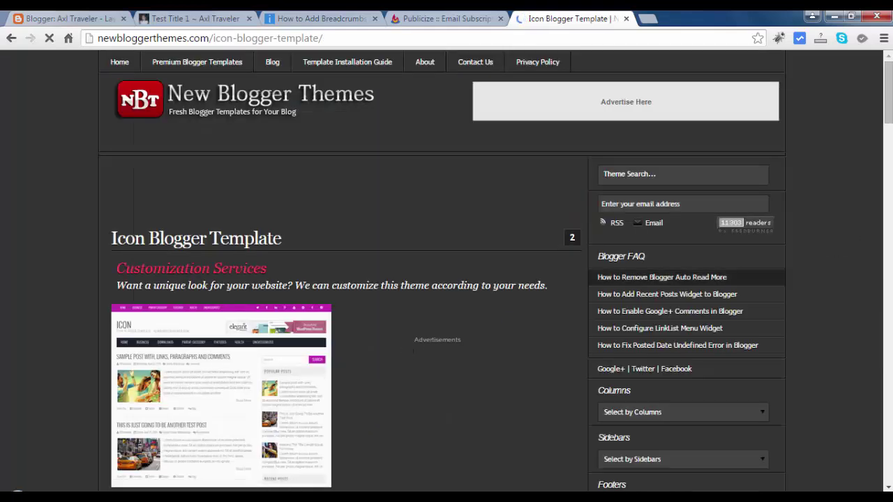
{"action": "left_click_drag", "start_coordinate": [890, 105], "coordinate": [889, 163]}
{"action": "scroll", "coordinate": [451, 190], "scroll_direction": "down", "scroll_amount": 1}
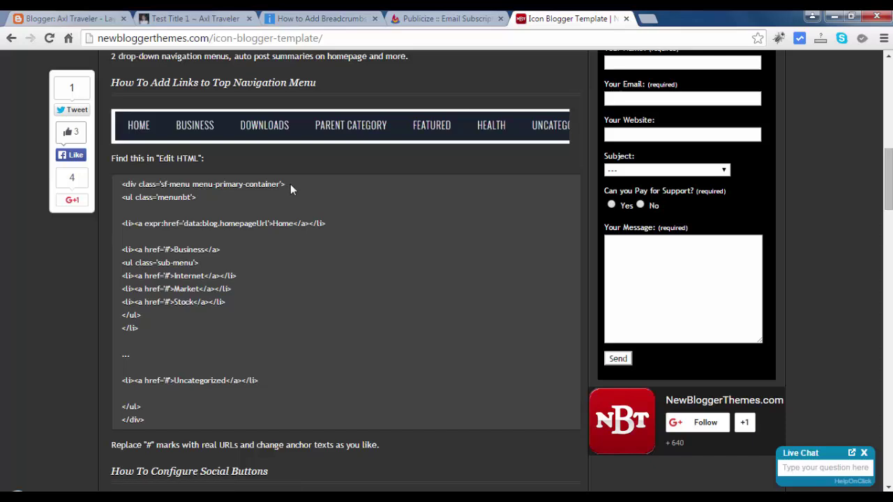
{"action": "left_click_drag", "start_coordinate": [293, 183], "coordinate": [153, 184]}
Step: Glance at the live Test Title 1 post, then go from Layout to the Axl Traveler Template page
{"action": "left_click", "coordinate": [98, 18]}
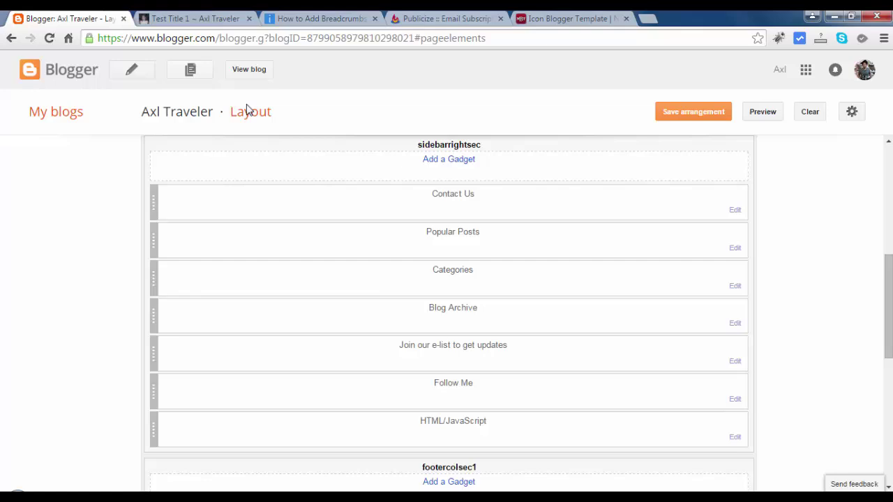
{"action": "left_click", "coordinate": [214, 18]}
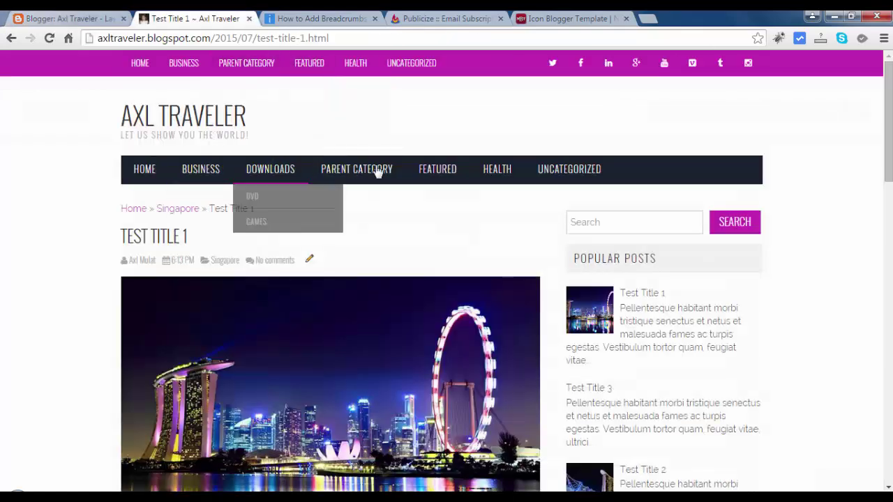
{"action": "left_click", "coordinate": [68, 14]}
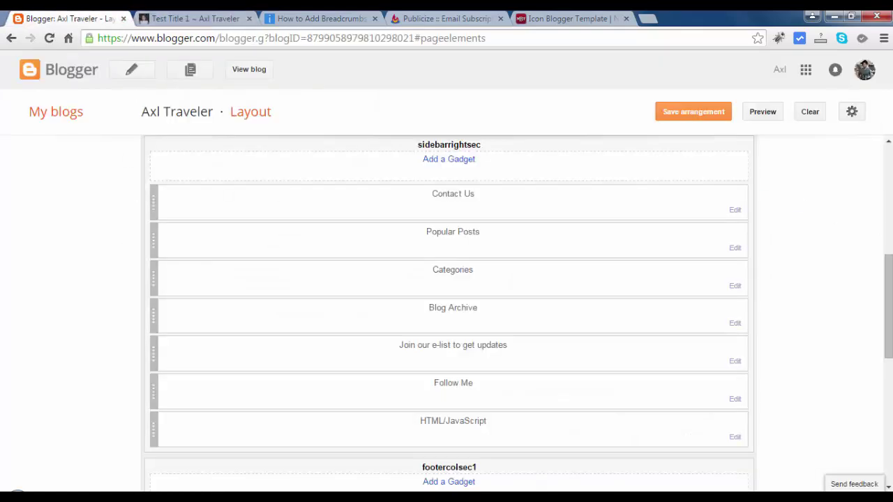
{"action": "scroll", "coordinate": [447, 314], "scroll_direction": "up", "scroll_amount": 10}
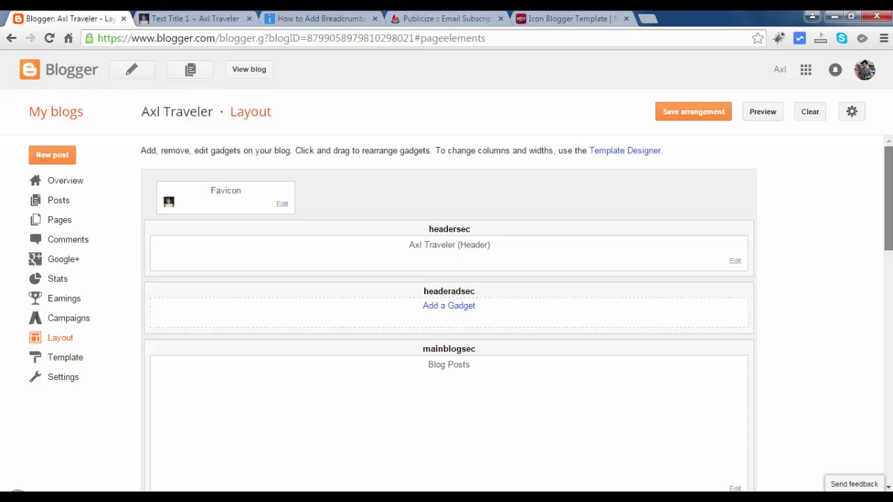
{"action": "left_click", "coordinate": [73, 359]}
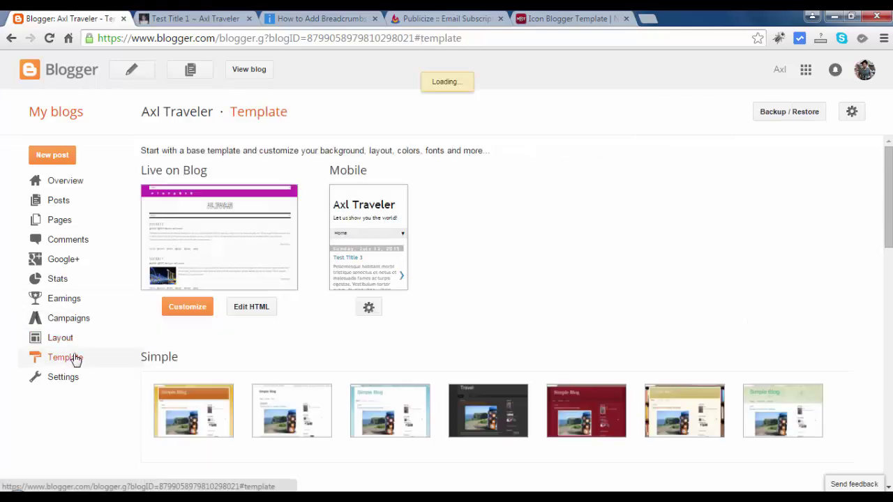
Step: In Edit HTML, search for <div class='sf-menu menu-primary-container'> to reach line 1436
{"action": "left_click", "coordinate": [256, 309]}
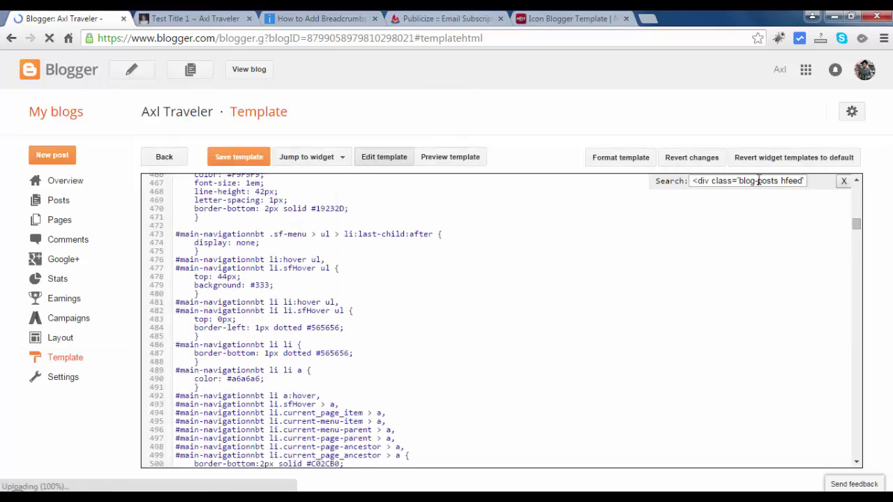
{"action": "triple_click", "coordinate": [755, 180]}
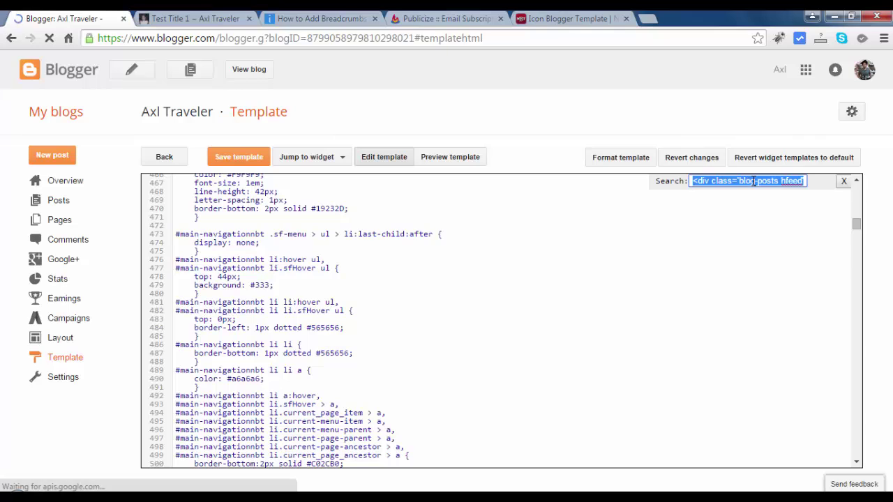
{"action": "key", "text": "BackSpace"}
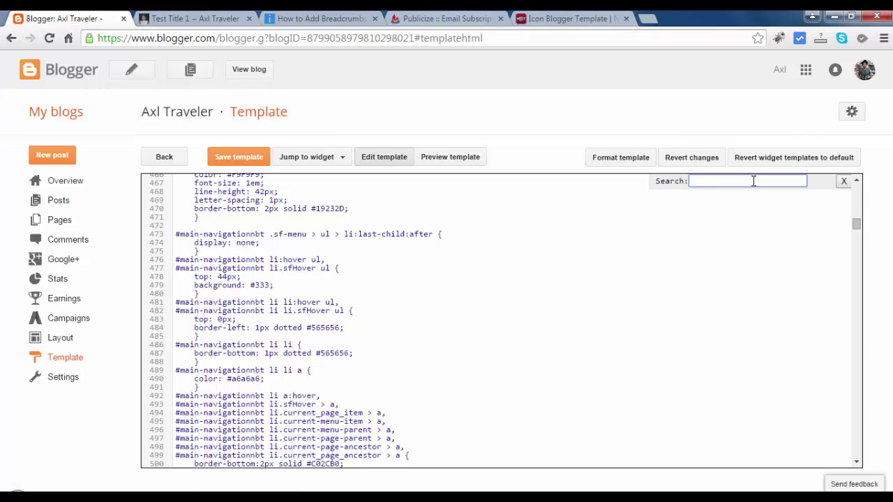
{"action": "key", "text": "ctrl+v"}
{"action": "key", "text": "Return"}
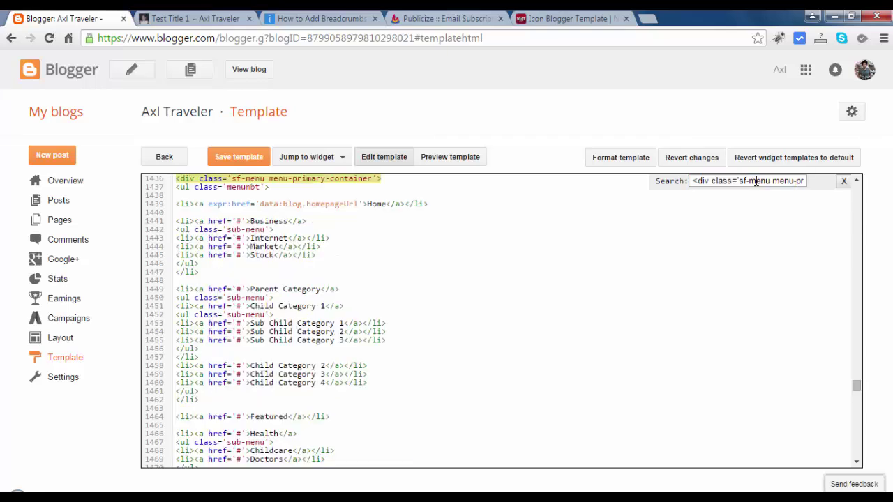
{"action": "left_click", "coordinate": [857, 181]}
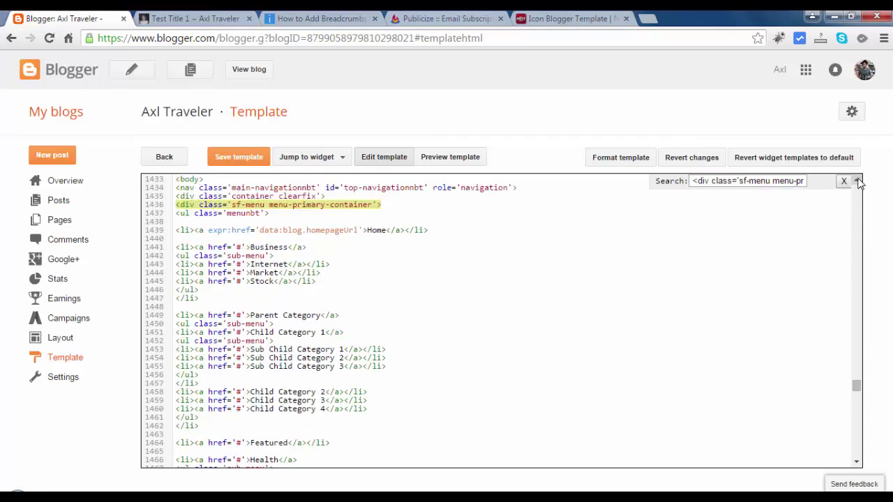
{"action": "left_click", "coordinate": [175, 205]}
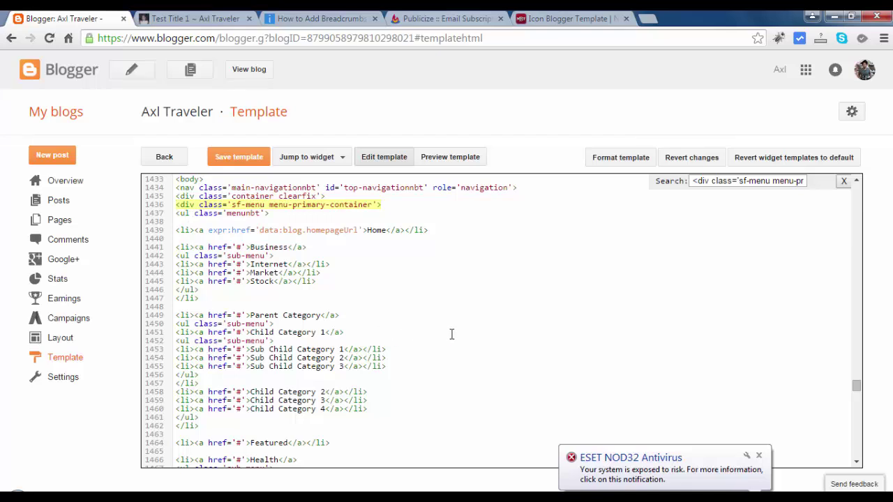
{"action": "left_click", "coordinate": [857, 464]}
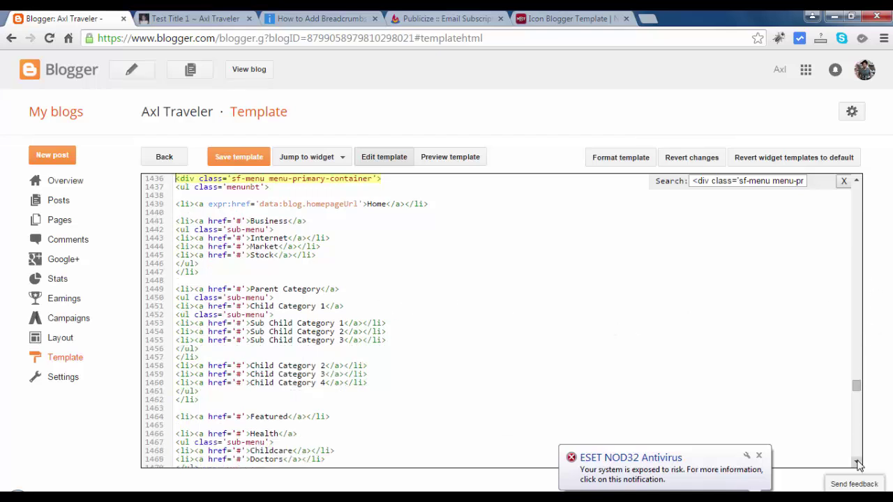
{"action": "left_click", "coordinate": [857, 463]}
{"action": "left_click", "coordinate": [759, 455]}
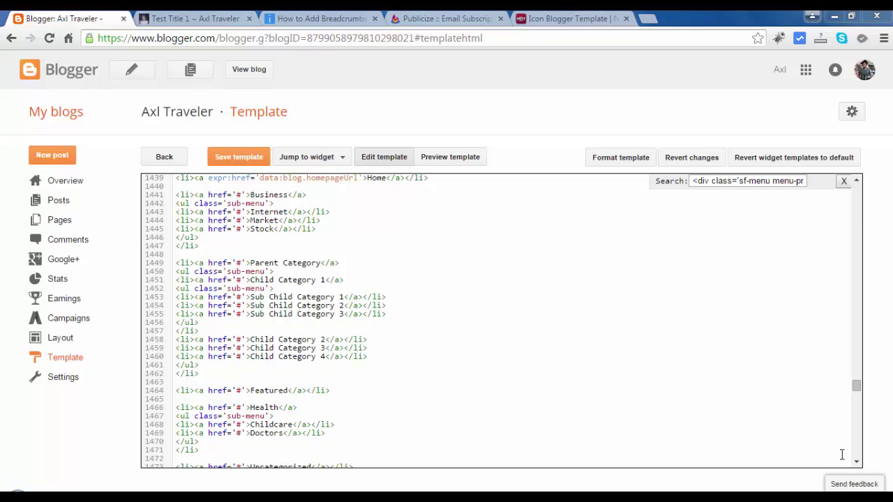
{"action": "left_click", "coordinate": [858, 463]}
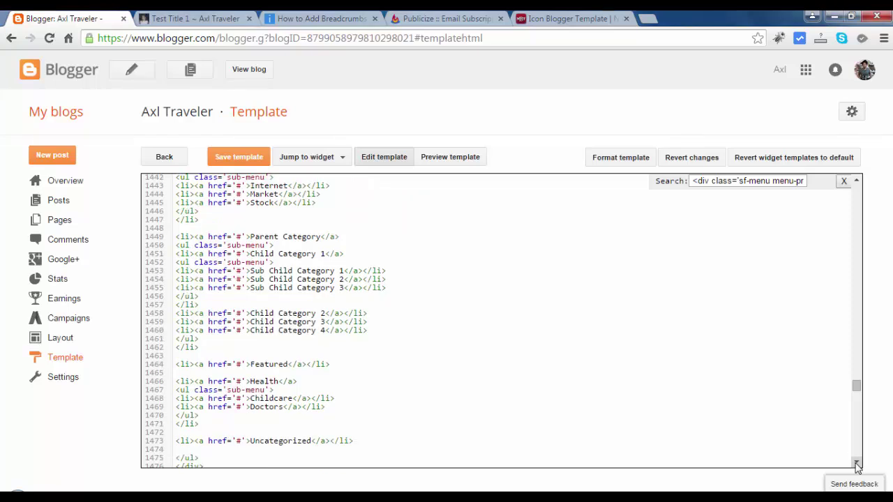
{"action": "left_click", "coordinate": [858, 463]}
{"action": "left_click", "coordinate": [857, 463]}
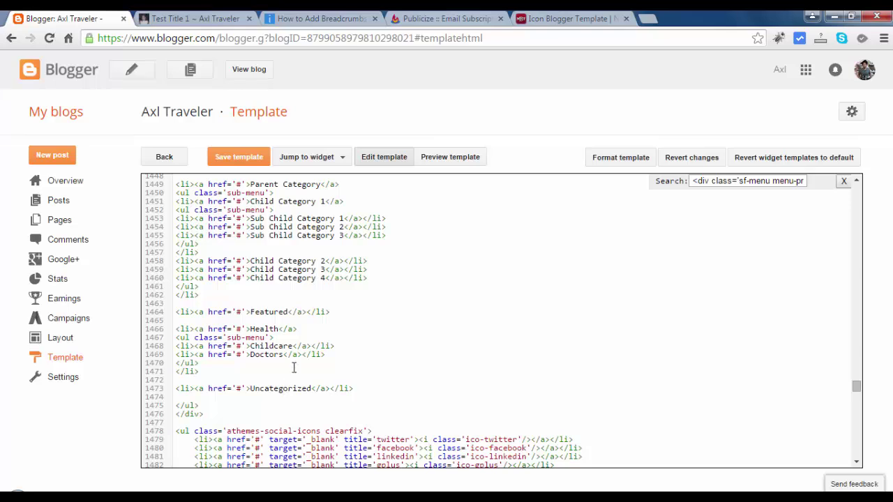
{"action": "left_click", "coordinate": [199, 19]}
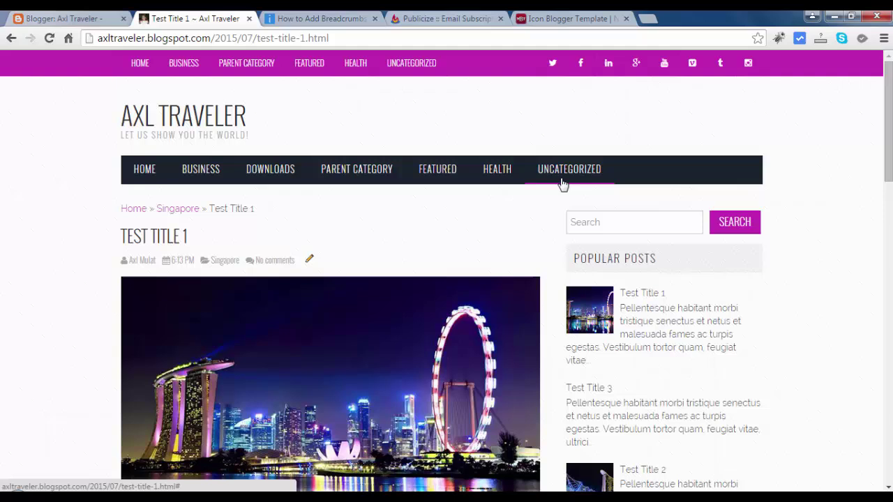
{"action": "left_click", "coordinate": [84, 21]}
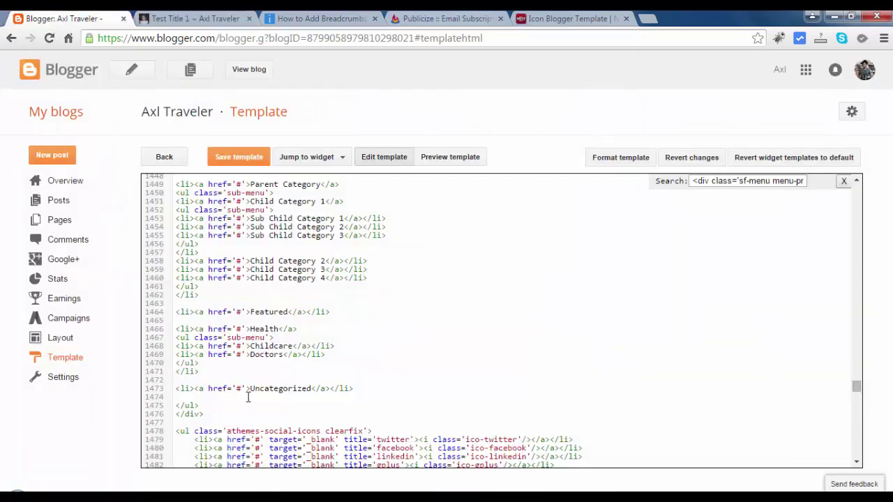
{"action": "left_click_drag", "start_coordinate": [199, 404], "coordinate": [182, 257]}
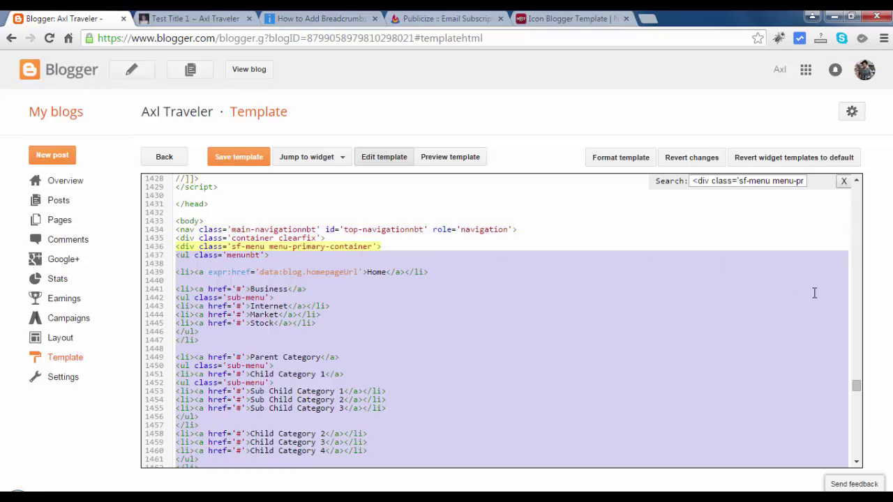
Step: Delete the Uncategorized and Featured item lines from the menu code
{"action": "left_click", "coordinate": [857, 462]}
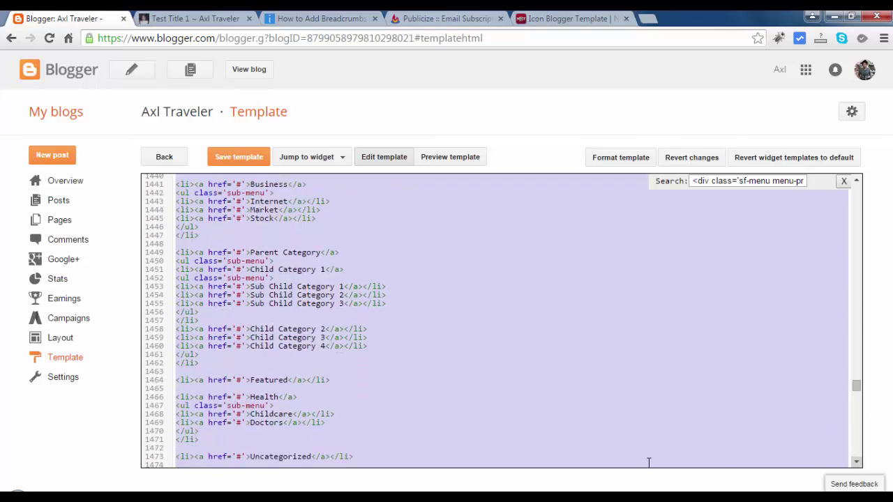
{"action": "left_click", "coordinate": [857, 462]}
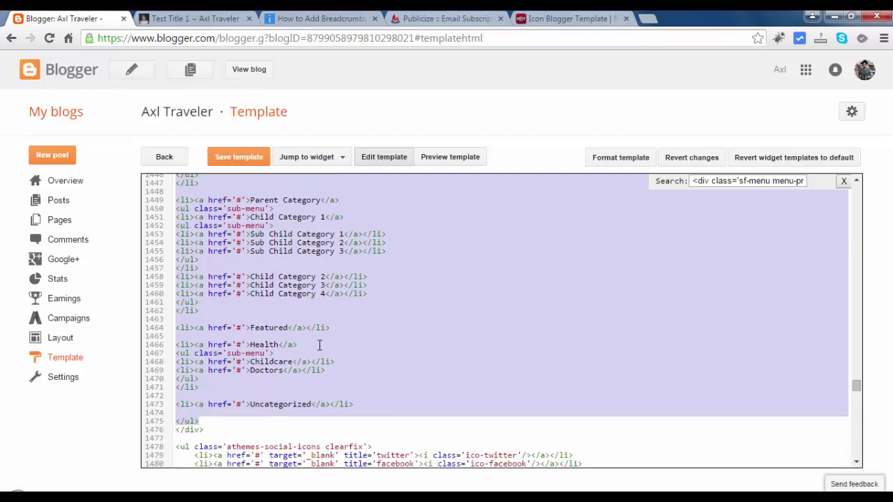
{"action": "left_click", "coordinate": [364, 414]}
{"action": "left_click_drag", "start_coordinate": [397, 404], "coordinate": [179, 404]}
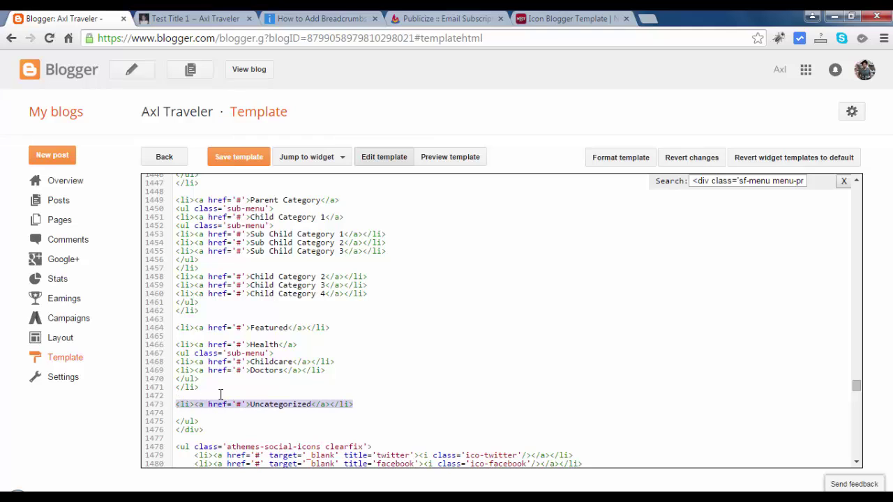
{"action": "key", "text": "BackSpace"}
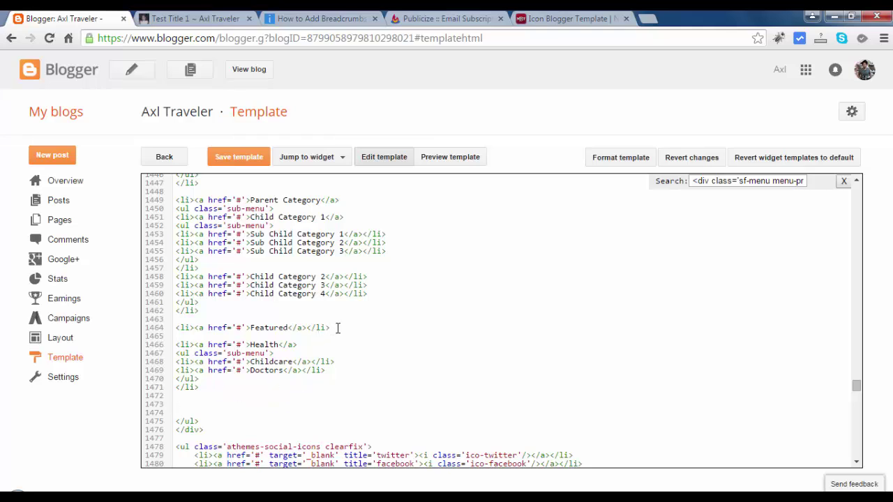
{"action": "left_click_drag", "start_coordinate": [337, 328], "coordinate": [176, 327]}
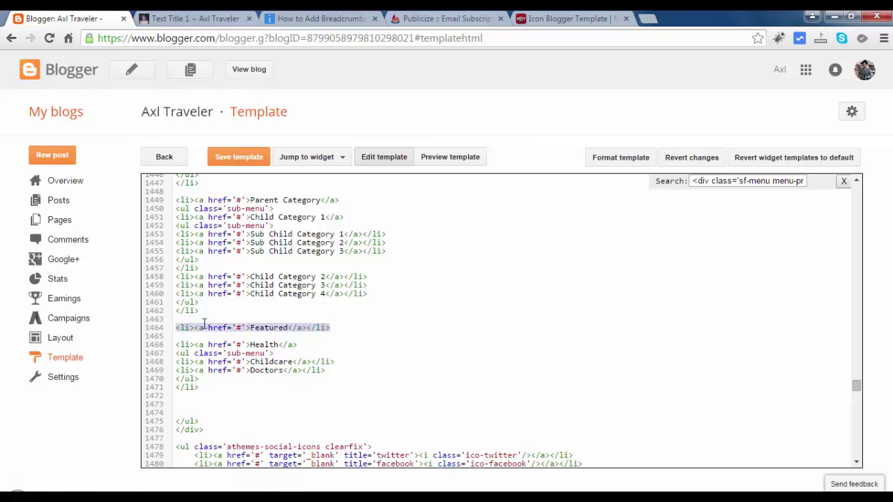
{"action": "key", "text": "BackSpace"}
Step: Delete the Parent Category and Health menu blocks and the leftover empty line
{"action": "left_click", "coordinate": [856, 180]}
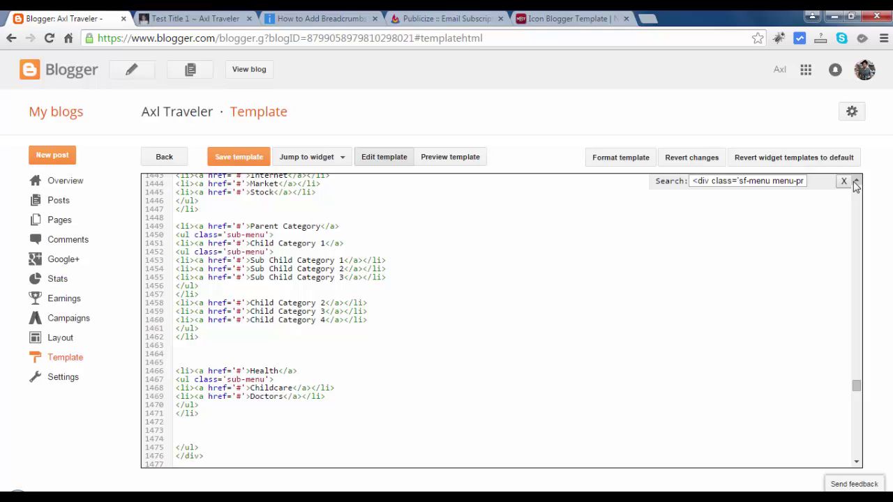
{"action": "left_click", "coordinate": [856, 180]}
{"action": "left_click_drag", "start_coordinate": [209, 363], "coordinate": [176, 252]}
{"action": "key", "text": "Delete"}
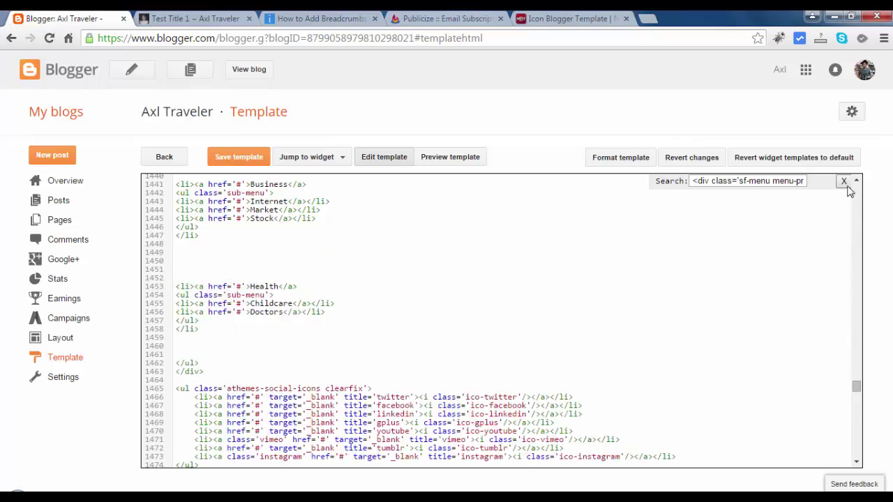
{"action": "left_click", "coordinate": [856, 181]}
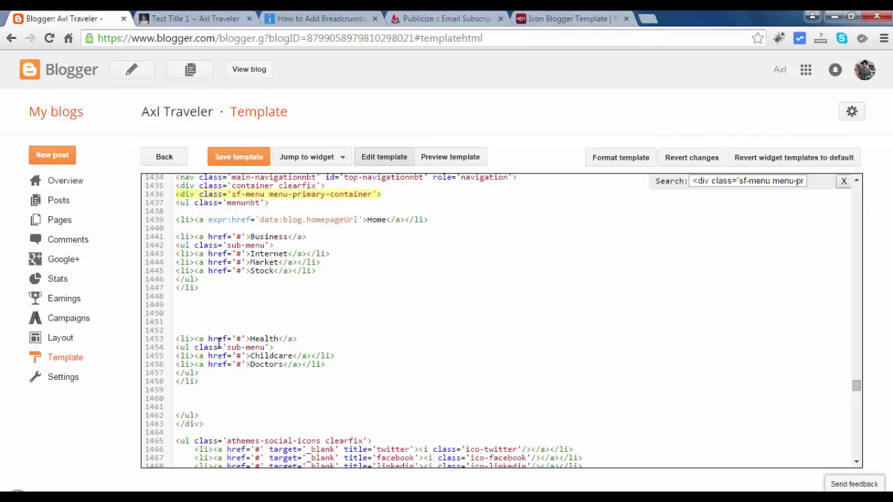
{"action": "mouse_move", "coordinate": [209, 386]}
{"action": "left_mouse_down"}
{"action": "mouse_move", "coordinate": [176, 380]}
{"action": "mouse_move", "coordinate": [177, 304]}
{"action": "left_mouse_up"}
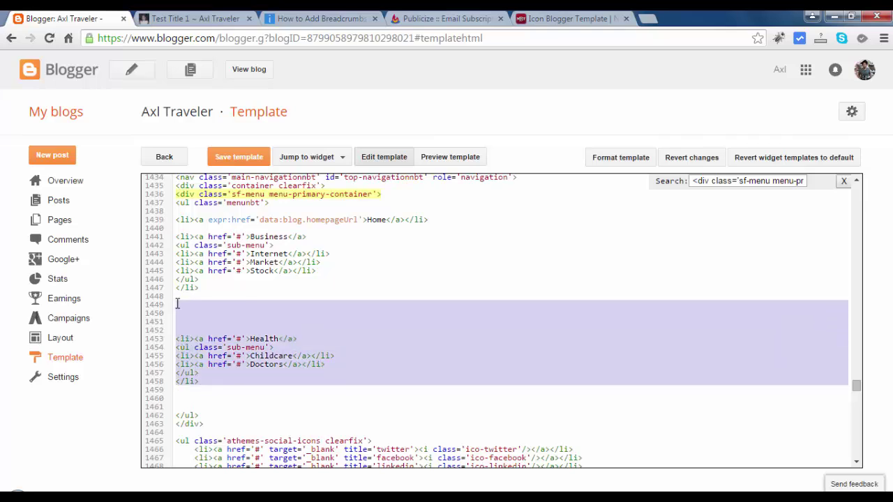
{"action": "key", "text": "Delete"}
{"action": "key", "text": "BackSpace"}
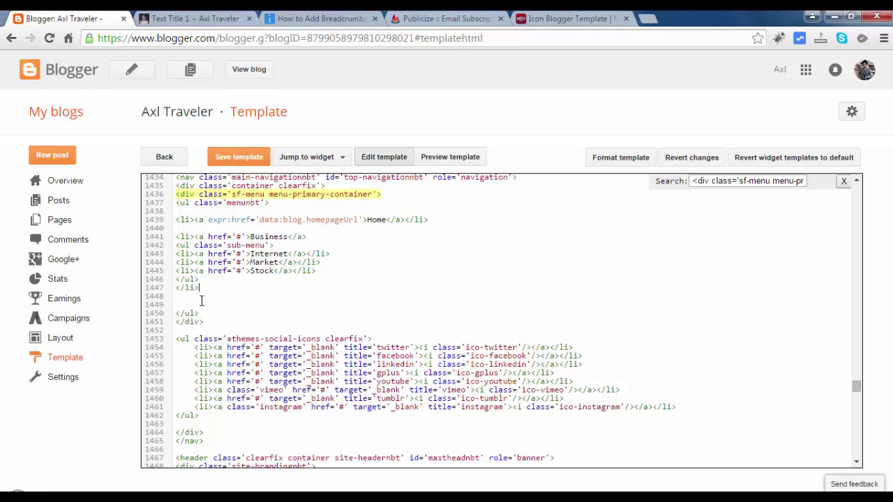
Step: Save the template and refresh Test Title 1 to see only Home and Business
{"action": "left_click", "coordinate": [253, 163]}
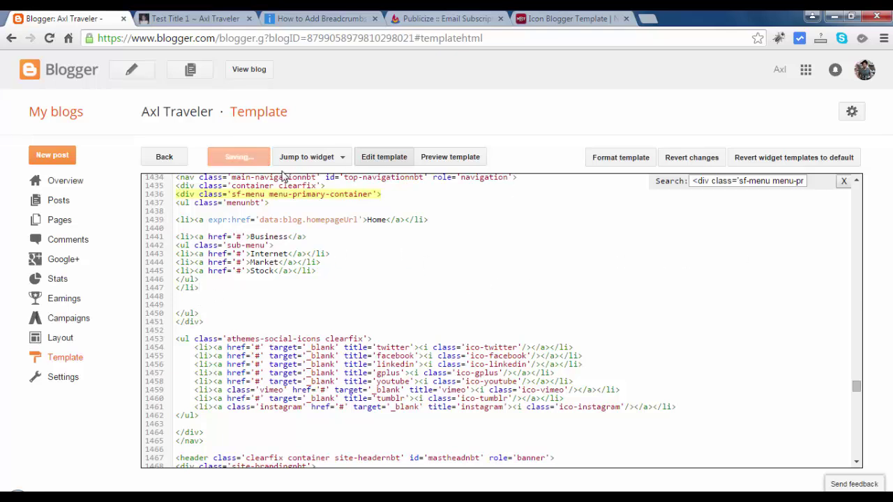
{"action": "left_click", "coordinate": [200, 16]}
{"action": "key", "text": "F5"}
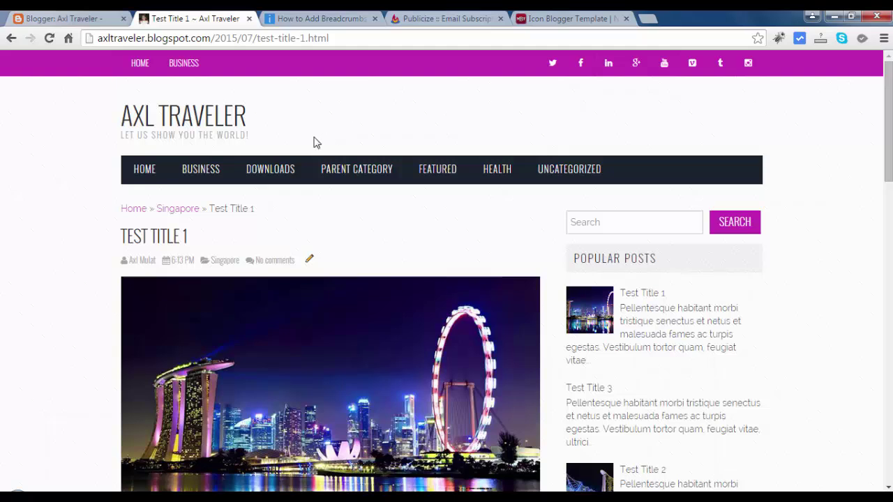
Step: Add a blank line before the menu list and compare the Home and Business code with the live dropdown
{"action": "left_click", "coordinate": [68, 15]}
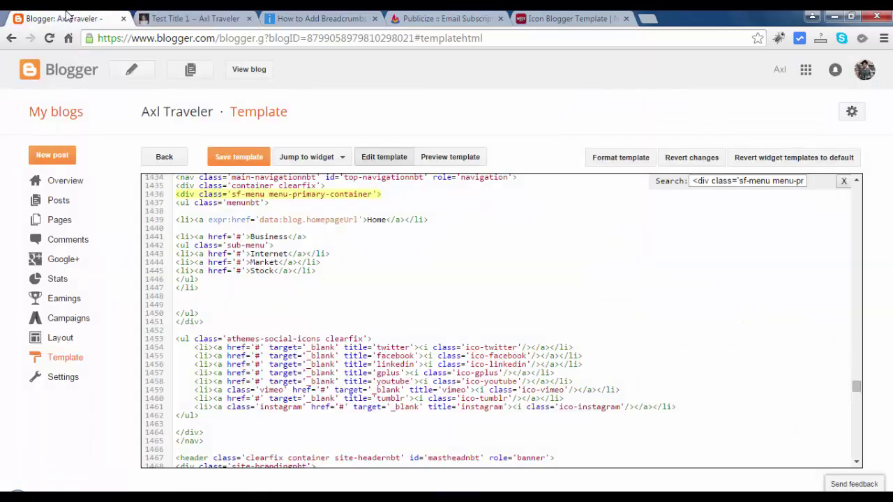
{"action": "left_click", "coordinate": [857, 180]}
{"action": "left_click", "coordinate": [857, 180]}
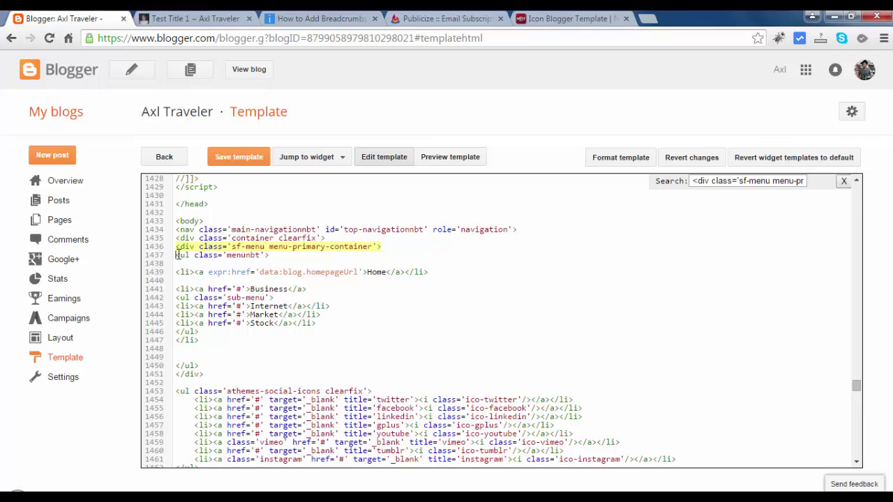
{"action": "key", "text": "Return"}
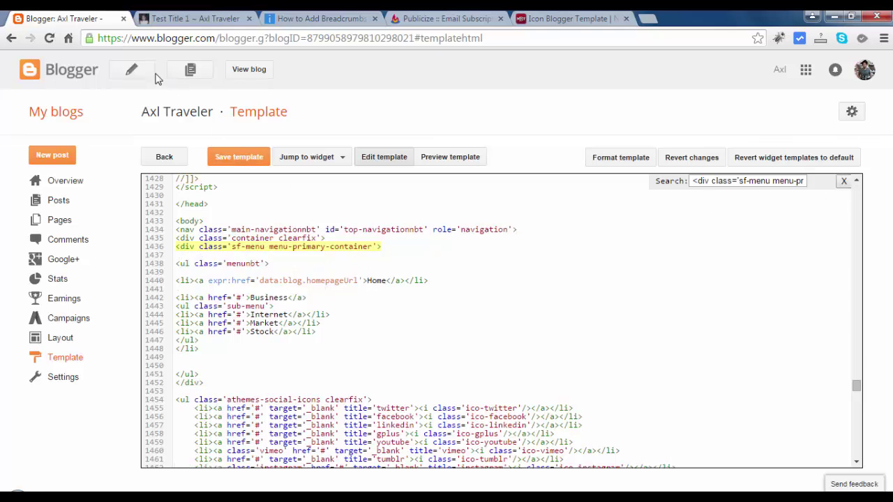
{"action": "left_click", "coordinate": [178, 21]}
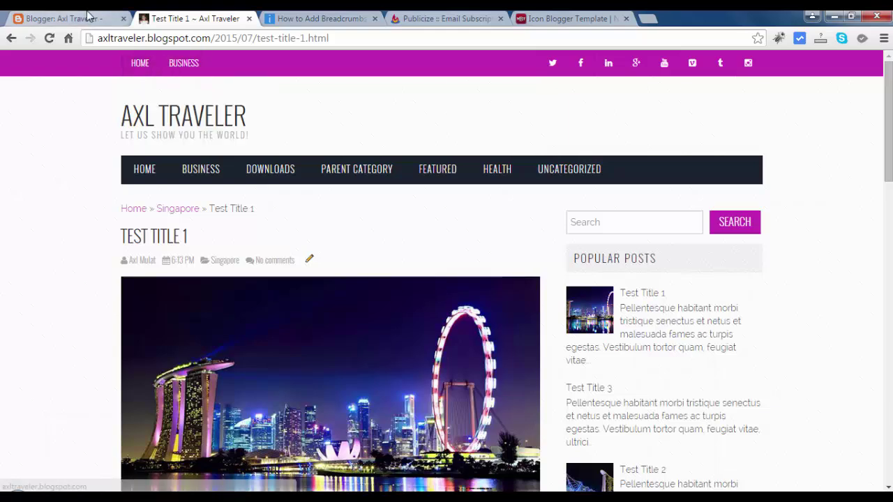
{"action": "left_click", "coordinate": [66, 19]}
{"action": "double_click", "coordinate": [374, 281]}
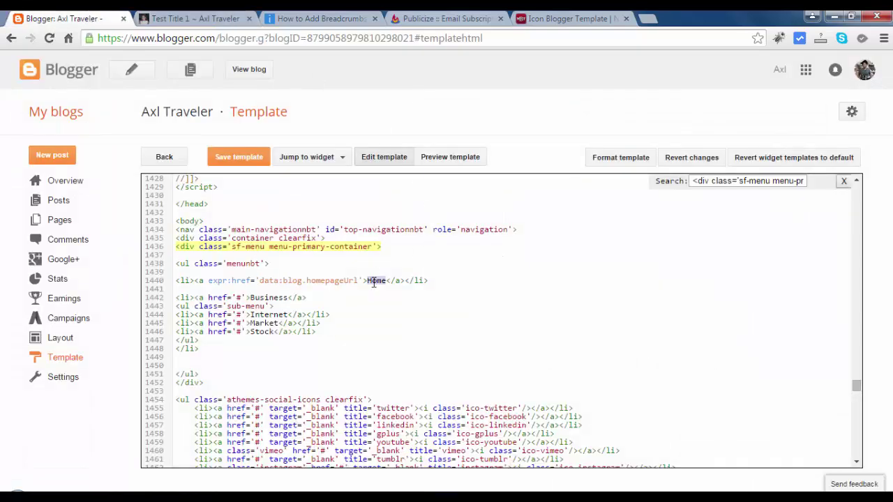
{"action": "double_click", "coordinate": [268, 298]}
{"action": "left_click", "coordinate": [178, 18]}
{"action": "mouse_move", "coordinate": [182, 74]}
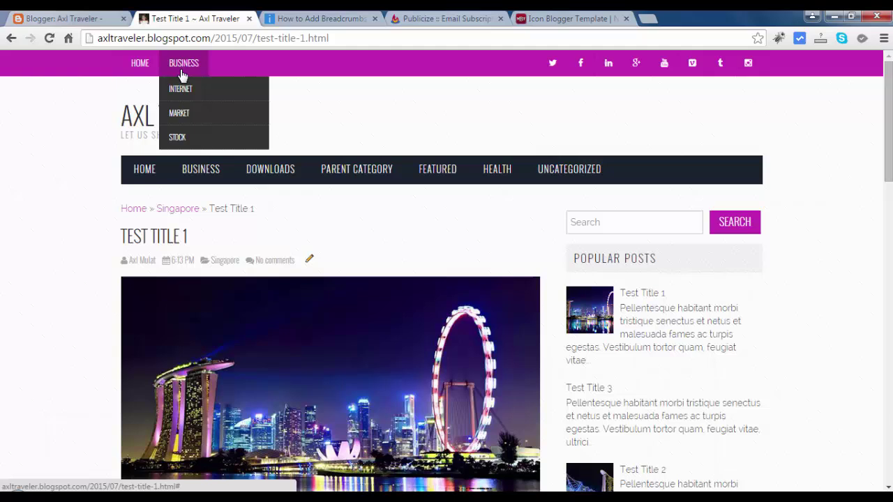
{"action": "left_click", "coordinate": [67, 19]}
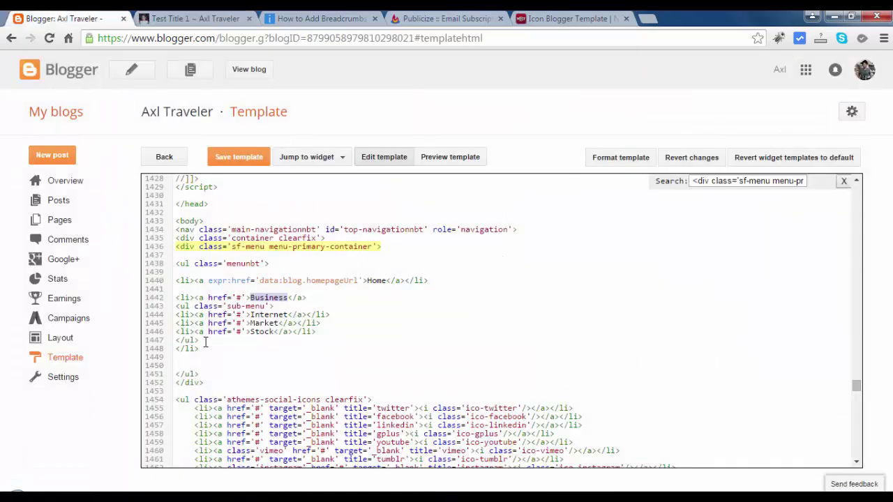
Step: Delete the Internet, Market and Stock sub-menu and collapse Business onto a single line
{"action": "left_click_drag", "start_coordinate": [199, 340], "coordinate": [177, 310]}
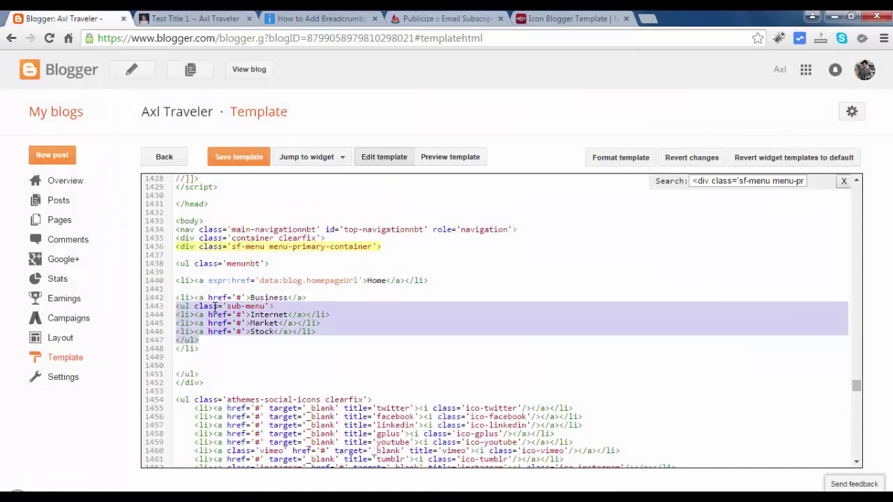
{"action": "key", "text": "Delete"}
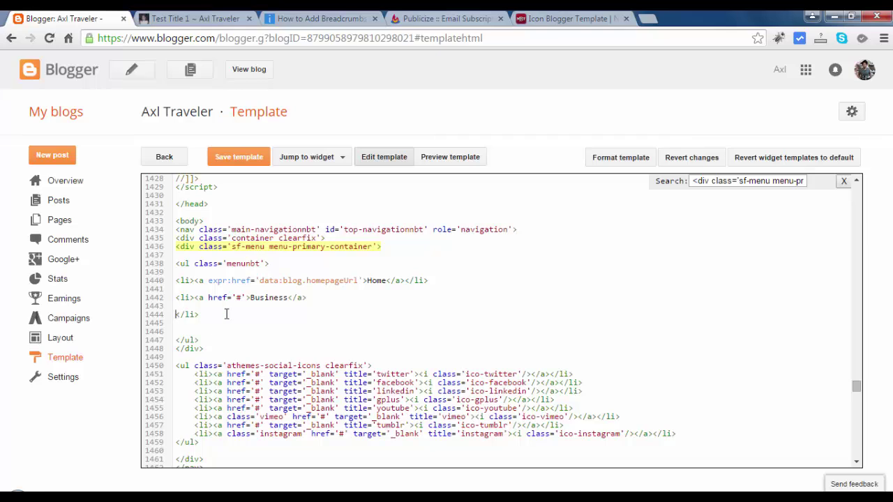
{"action": "key", "text": "BackSpace"}
{"action": "key", "text": "BackSpace"}
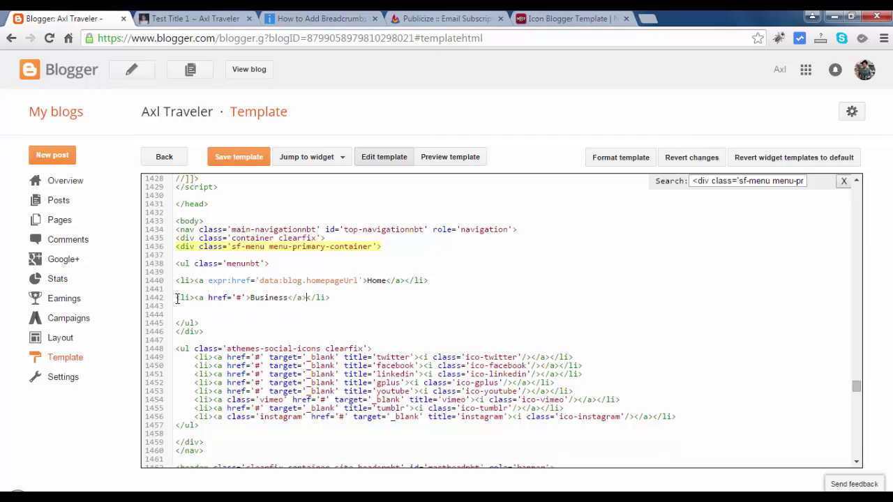
{"action": "left_click", "coordinate": [177, 298]}
{"action": "key", "text": "BackSpace"}
{"action": "double_click", "coordinate": [274, 291]}
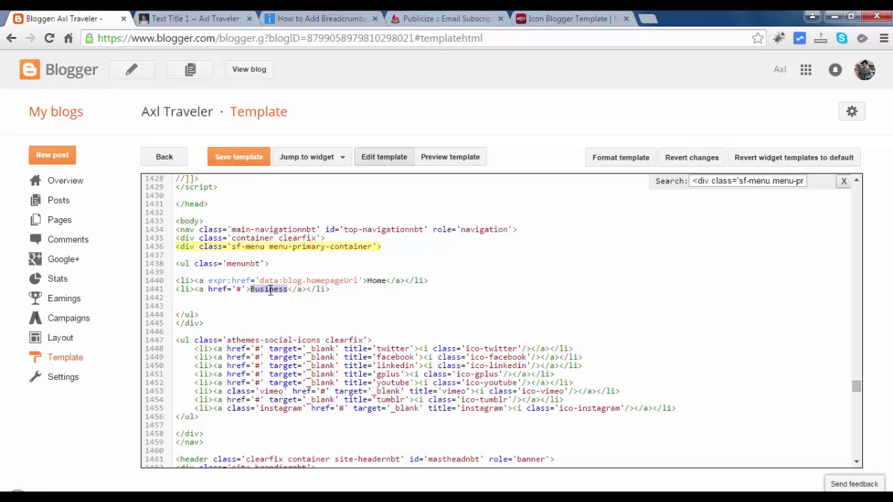
Step: Copy the Privacy Policy page's web address from the blog, then go back to the template editor
{"action": "left_click", "coordinate": [190, 18]}
{"action": "scroll", "coordinate": [447, 272], "scroll_direction": "down", "scroll_amount": 5}
{"action": "scroll", "coordinate": [442, 424], "scroll_direction": "down", "scroll_amount": 10}
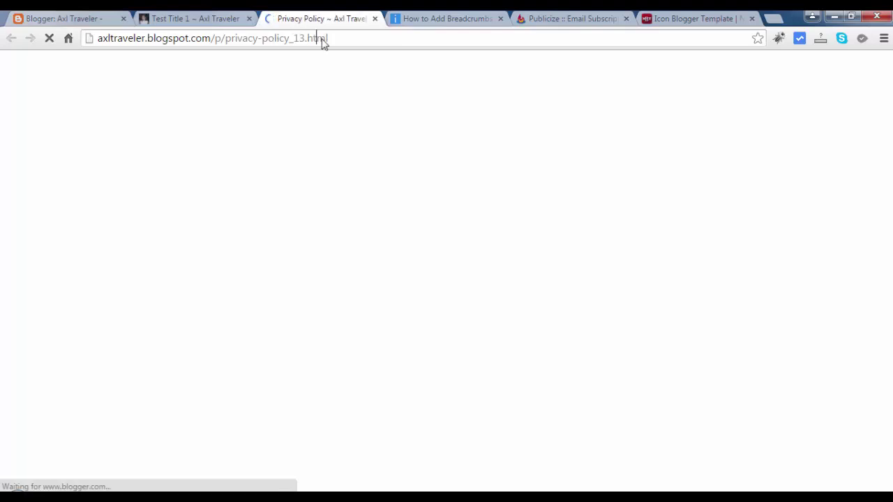
{"action": "left_click", "coordinate": [319, 39]}
{"action": "right_click", "coordinate": [295, 40]}
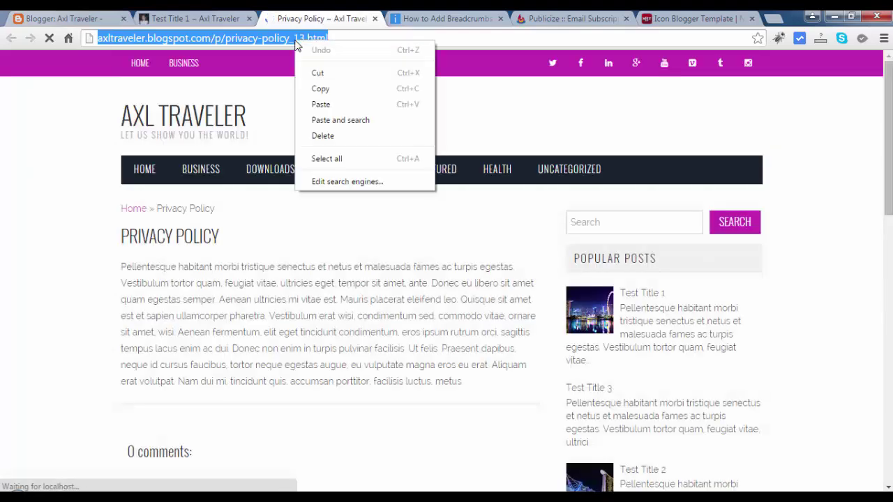
{"action": "left_click", "coordinate": [328, 89]}
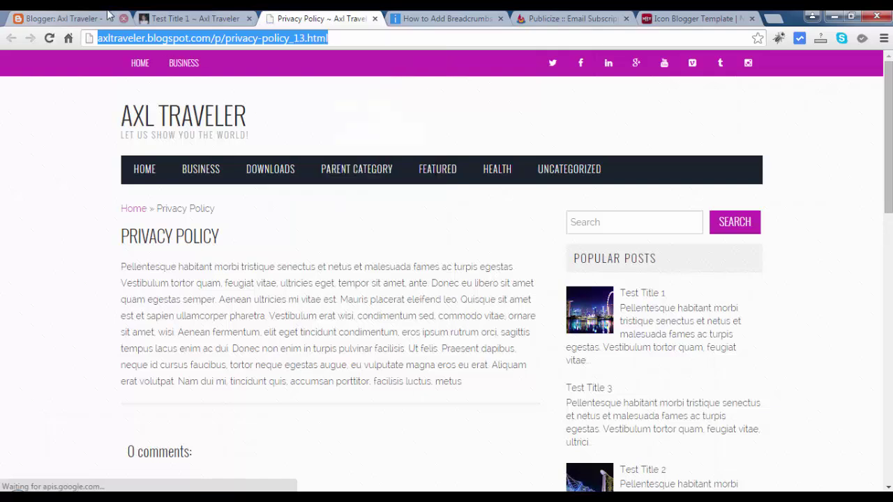
{"action": "left_click", "coordinate": [105, 18]}
Step: Replace the Business link's # with the privacy-policy_13.html URL, relabel it Privacy Policy, and save
{"action": "left_click", "coordinate": [241, 289]}
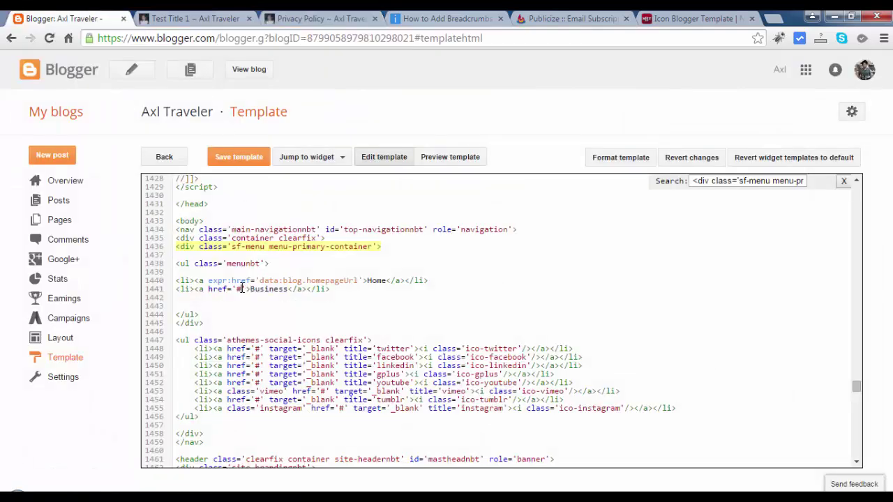
{"action": "key", "text": "BackSpace"}
{"action": "key", "text": "ctrl+v"}
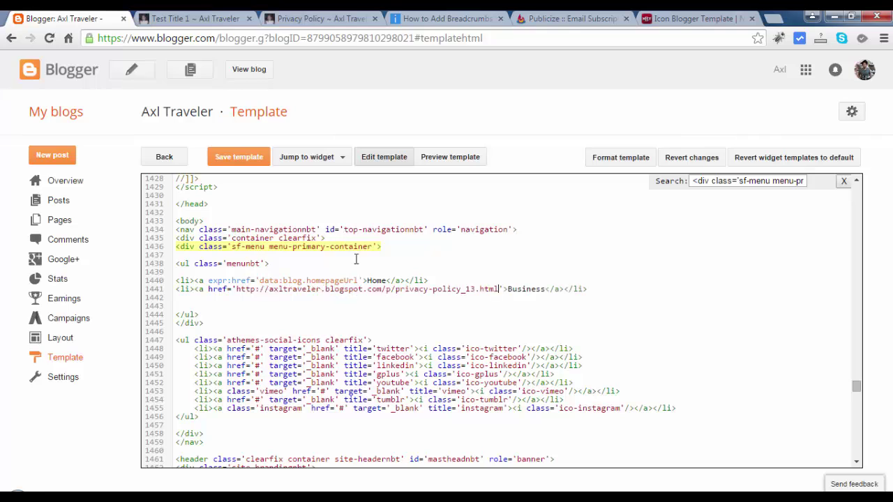
{"action": "double_click", "coordinate": [528, 288]}
{"action": "type", "text": "Privacy Policy"}
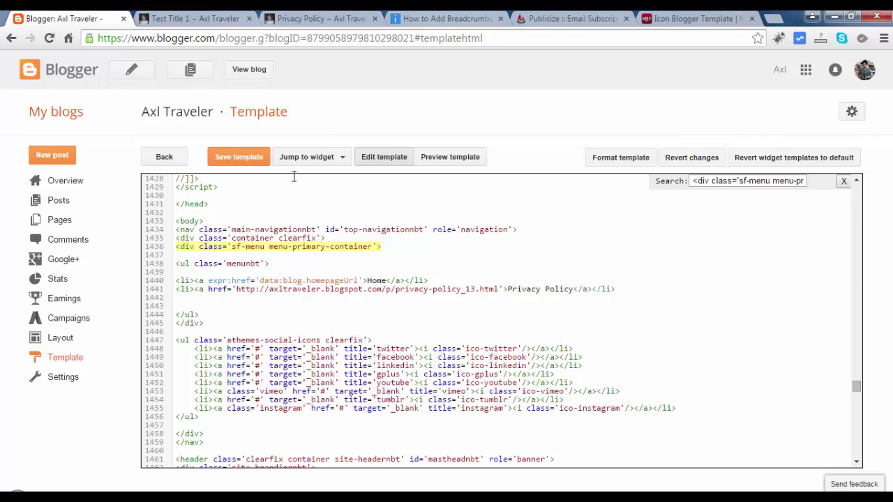
{"action": "left_click", "coordinate": [237, 159]}
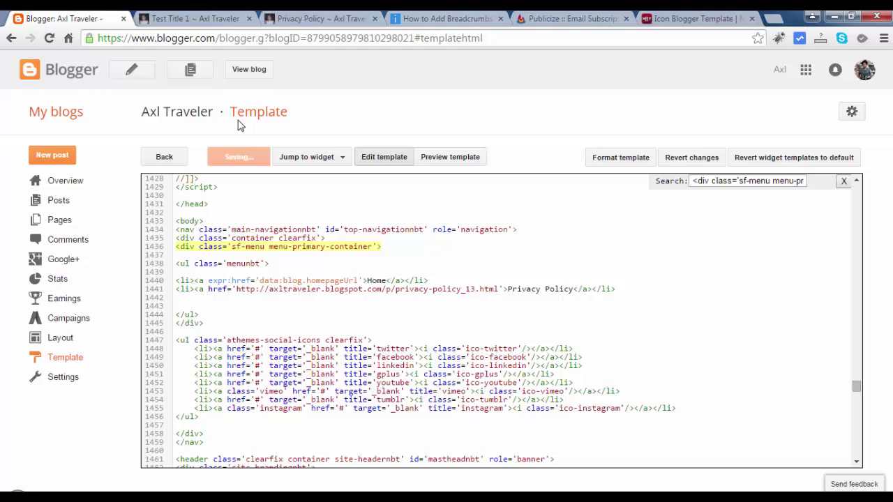
Step: Refresh the Test Title 1 post to check its Home and Privacy Policy top bar
{"action": "left_click", "coordinate": [195, 19]}
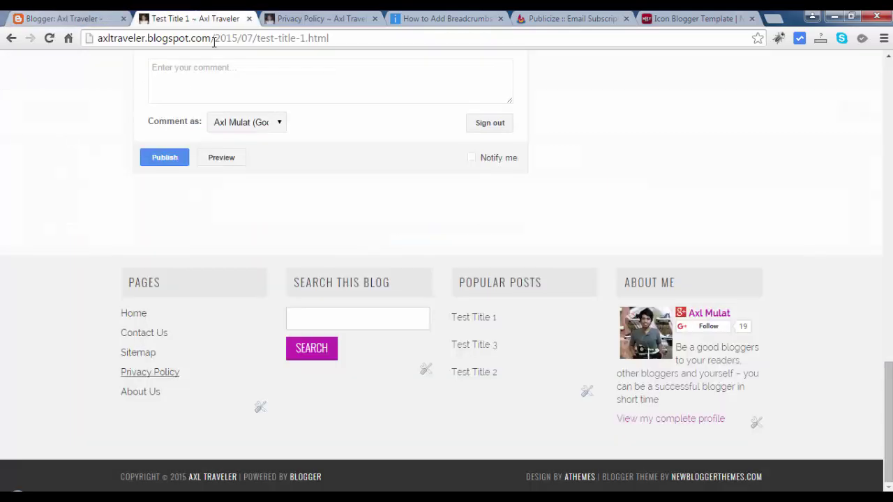
{"action": "left_click_drag", "start_coordinate": [888, 391], "coordinate": [888, 125]}
{"action": "key", "text": "F5"}
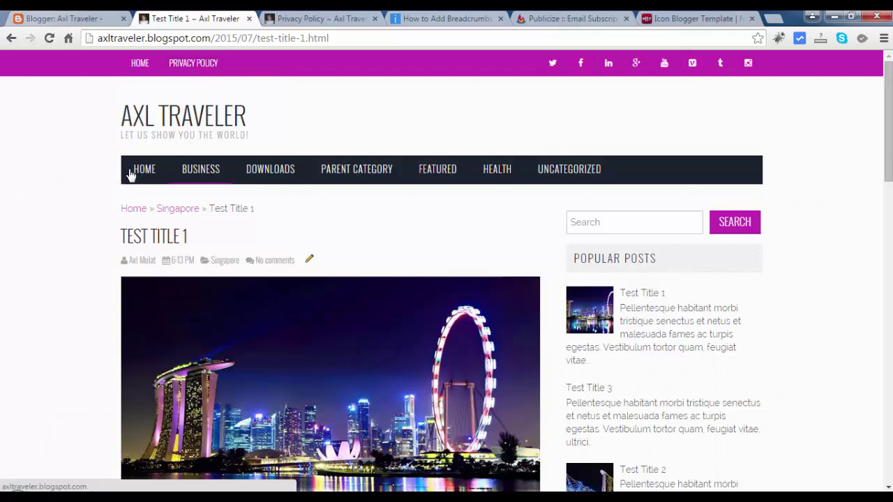
Step: In the Icon Blogger Template guide, select the secondary-container div line of the navigation menu code, then return to Blogger
{"action": "mouse_move", "coordinate": [548, 165]}
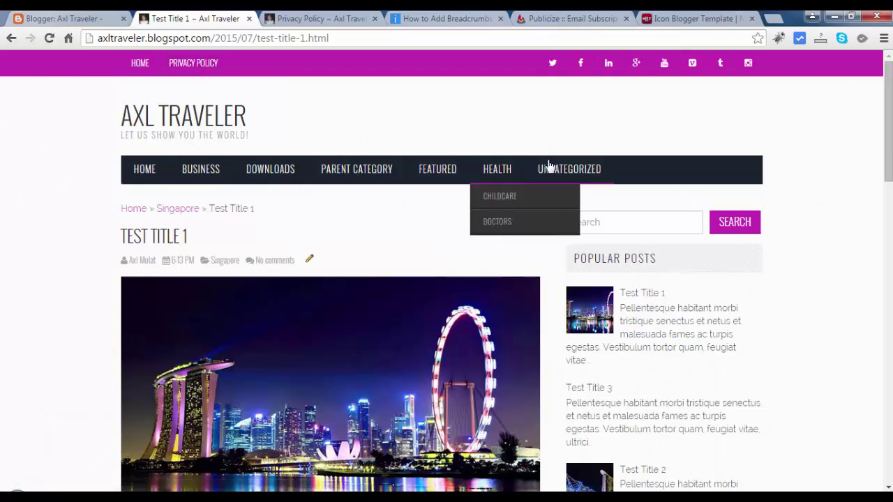
{"action": "left_click", "coordinate": [666, 19]}
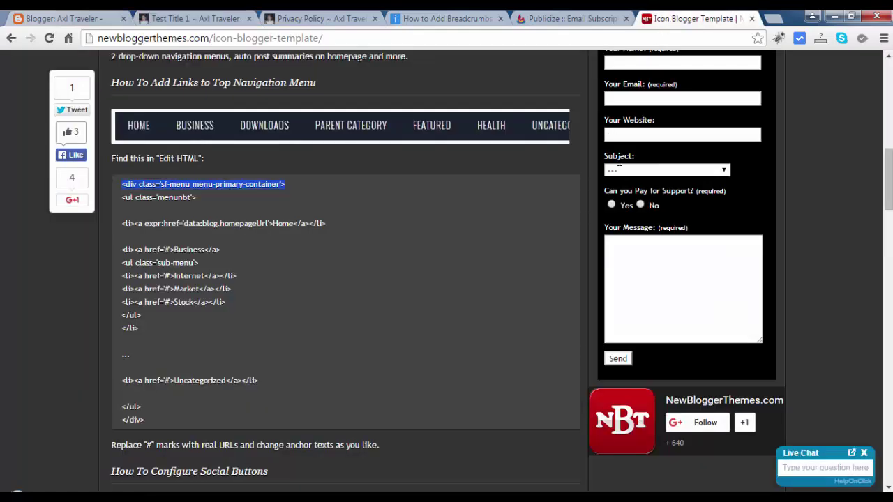
{"action": "left_click_drag", "start_coordinate": [889, 182], "coordinate": [891, 254]}
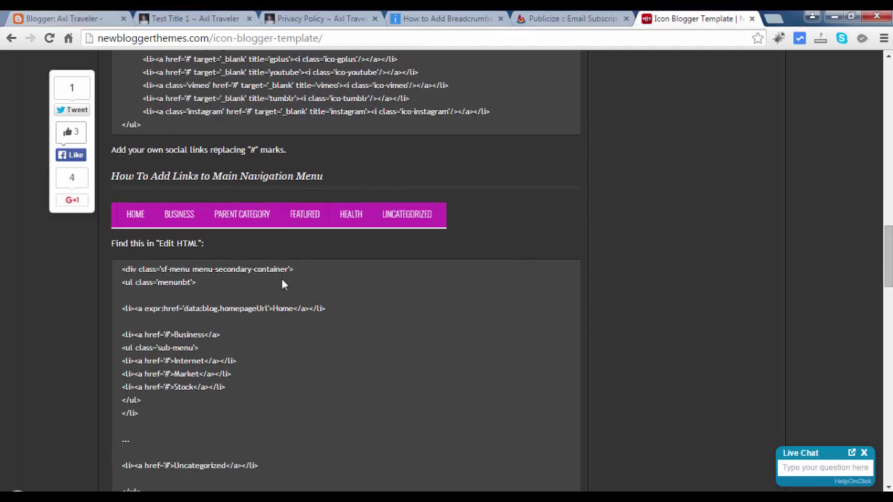
{"action": "left_click_drag", "start_coordinate": [222, 274], "coordinate": [119, 271]}
{"action": "left_click", "coordinate": [81, 20]}
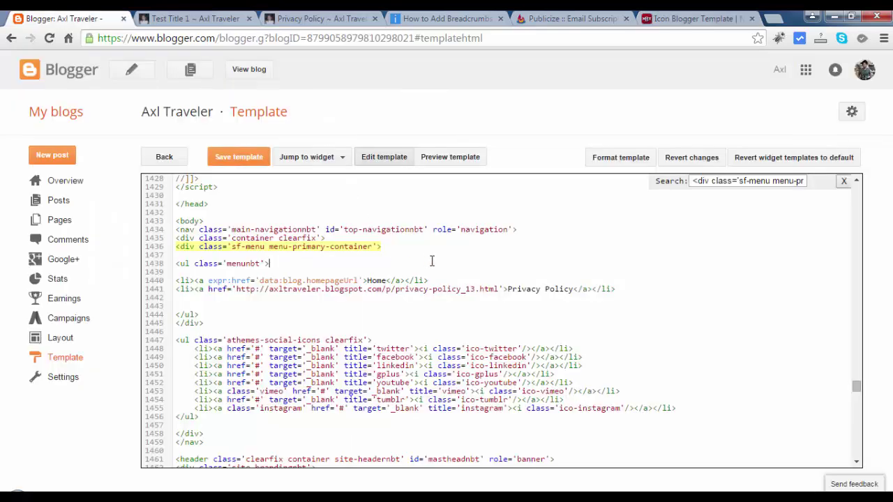
{"action": "left_click", "coordinate": [857, 462]}
{"action": "left_click", "coordinate": [856, 463]}
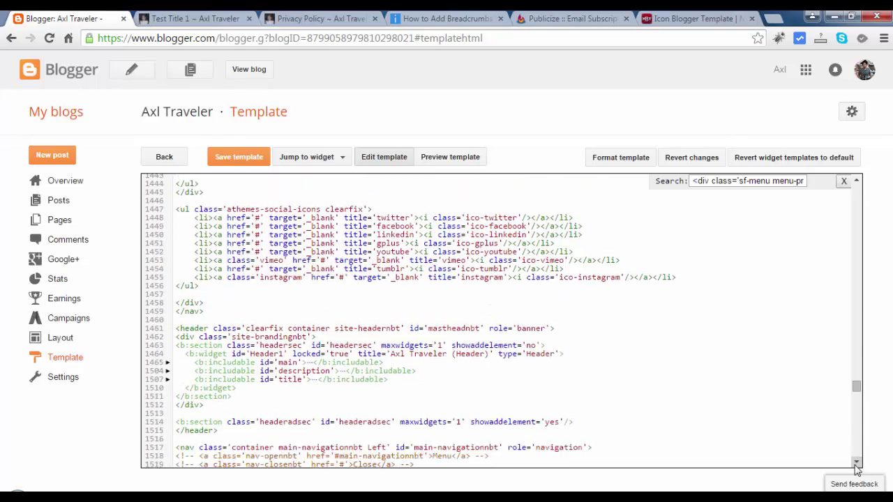
{"action": "left_click", "coordinate": [857, 463]}
{"action": "left_click", "coordinate": [857, 463]}
{"action": "left_click", "coordinate": [857, 463]}
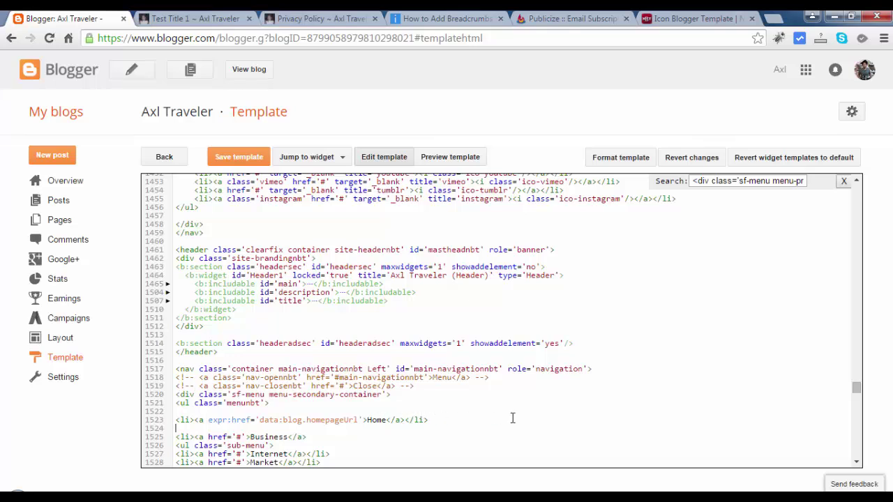
{"action": "left_click", "coordinate": [857, 463]}
{"action": "left_click", "coordinate": [857, 462]}
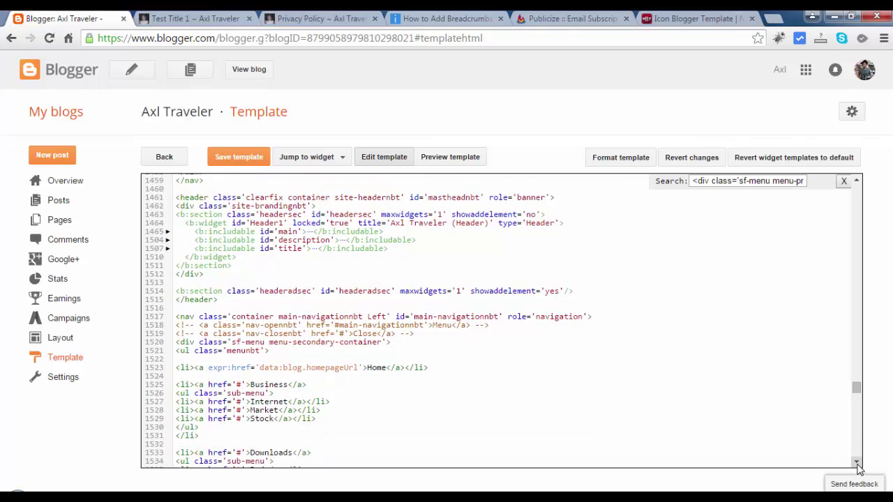
{"action": "left_click", "coordinate": [857, 463]}
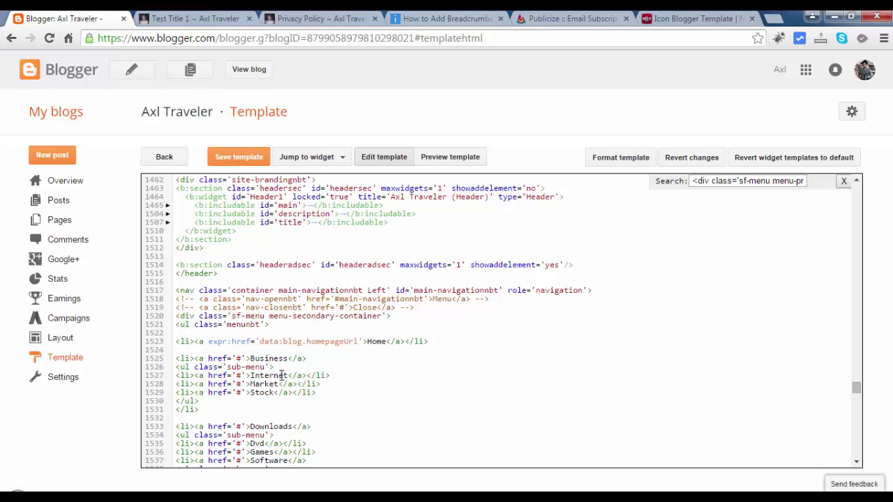
{"action": "left_click", "coordinate": [202, 19]}
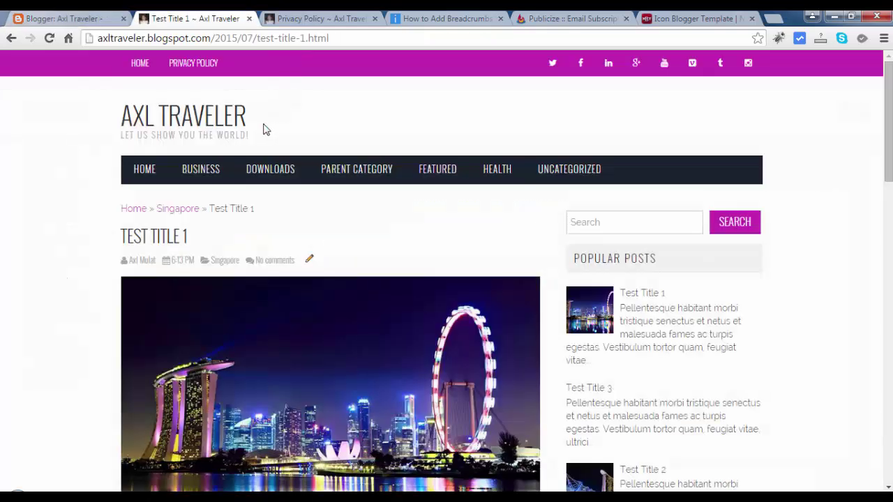
{"action": "mouse_move", "coordinate": [200, 171]}
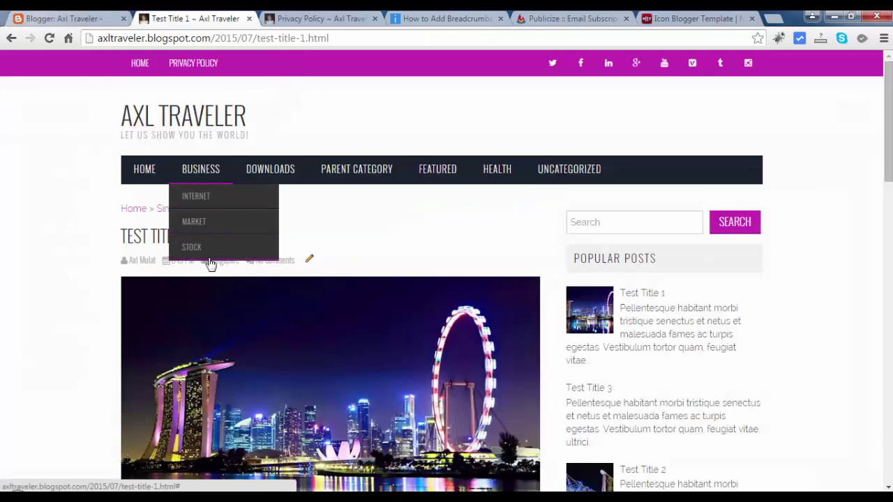
{"action": "left_click", "coordinate": [114, 17]}
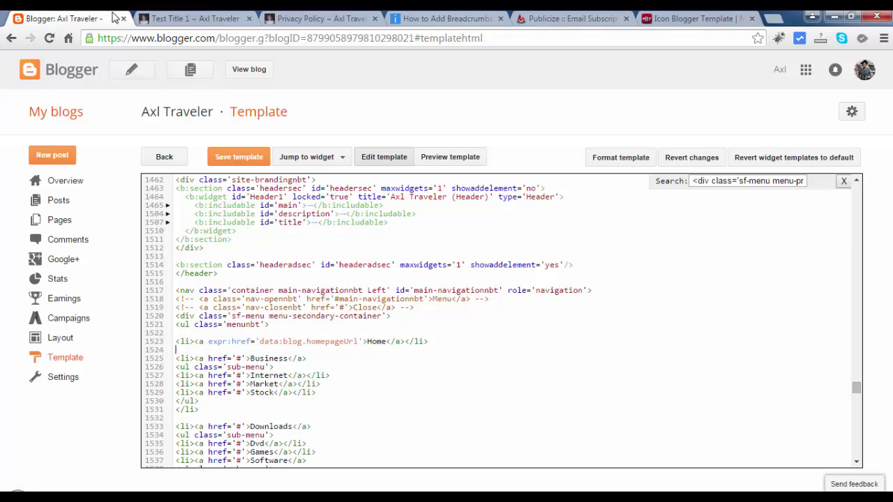
Step: Delete the Uncategorized menu item from the template's navigation menu code
{"action": "scroll", "coordinate": [857, 463], "scroll_direction": "down", "scroll_amount": 6}
{"action": "left_click", "coordinate": [857, 464]}
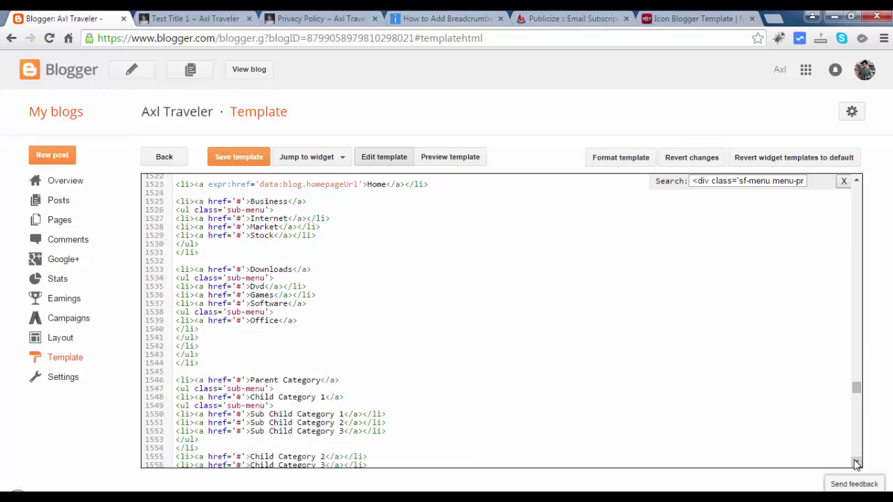
{"action": "left_click", "coordinate": [857, 464]}
{"action": "scroll", "coordinate": [857, 464], "scroll_direction": "down", "scroll_amount": 3}
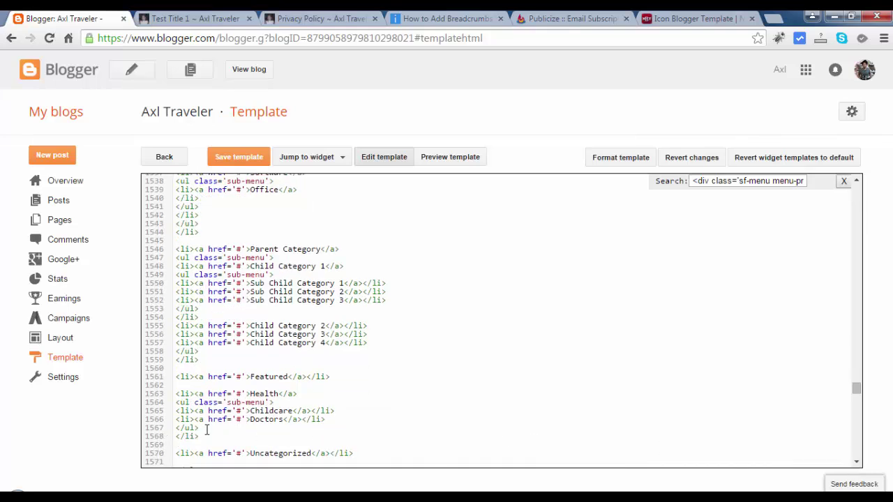
{"action": "left_click", "coordinate": [857, 464]}
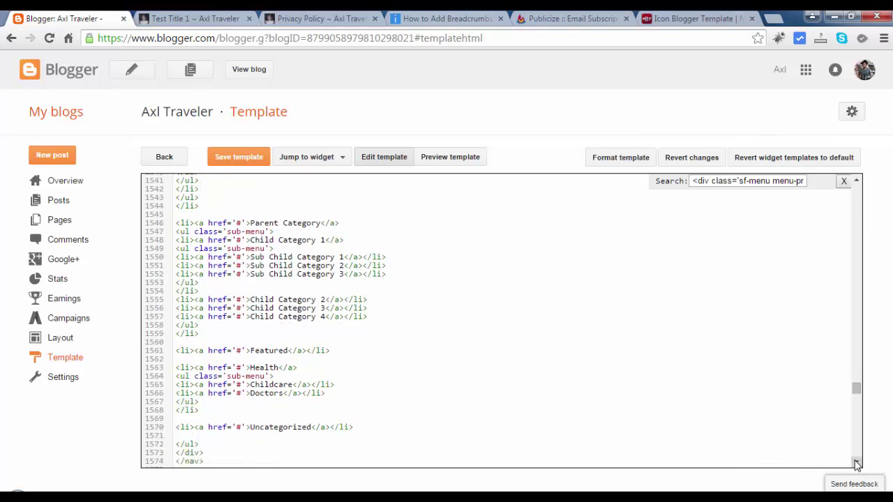
{"action": "left_click", "coordinate": [857, 464]}
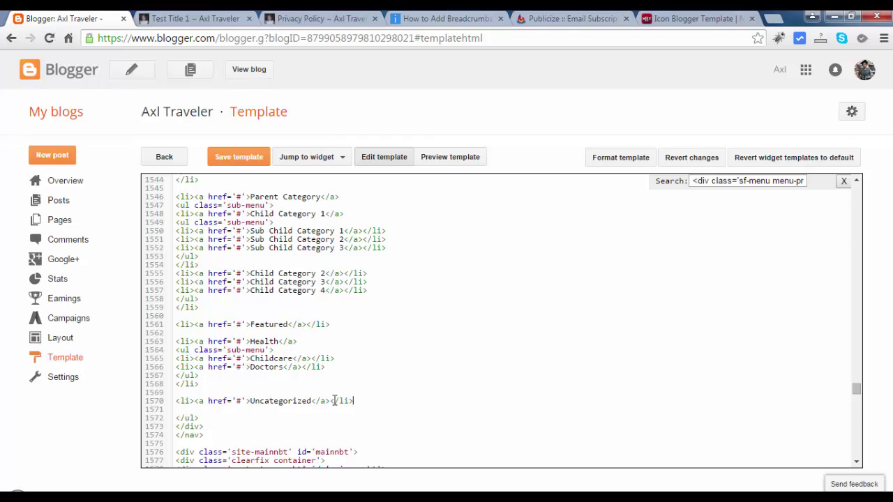
{"action": "mouse_move", "coordinate": [353, 401]}
{"action": "left_mouse_down"}
{"action": "mouse_move", "coordinate": [170, 406]}
{"action": "mouse_move", "coordinate": [176, 325]}
{"action": "left_mouse_up"}
{"action": "key", "text": "Delete"}
{"action": "key", "text": "Delete"}
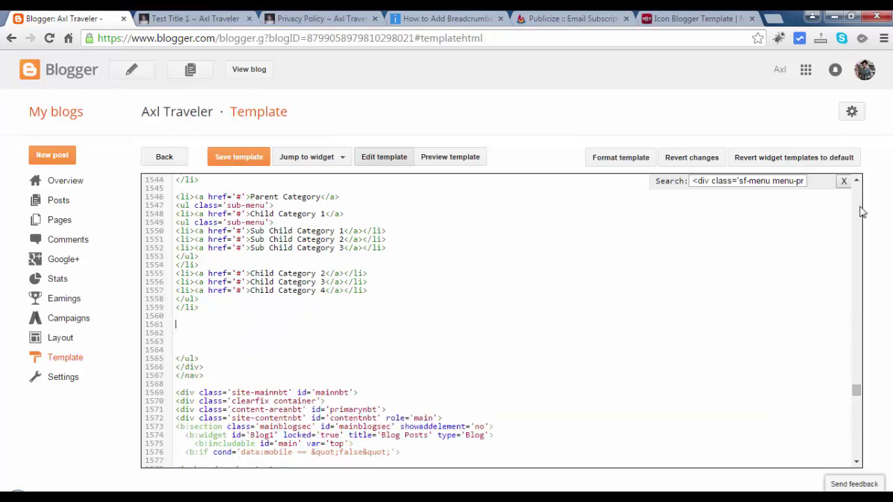
Step: Delete the Parent Category menu block from the menu code
{"action": "left_click", "coordinate": [856, 180]}
{"action": "left_click", "coordinate": [856, 181]}
{"action": "left_click", "coordinate": [856, 181]}
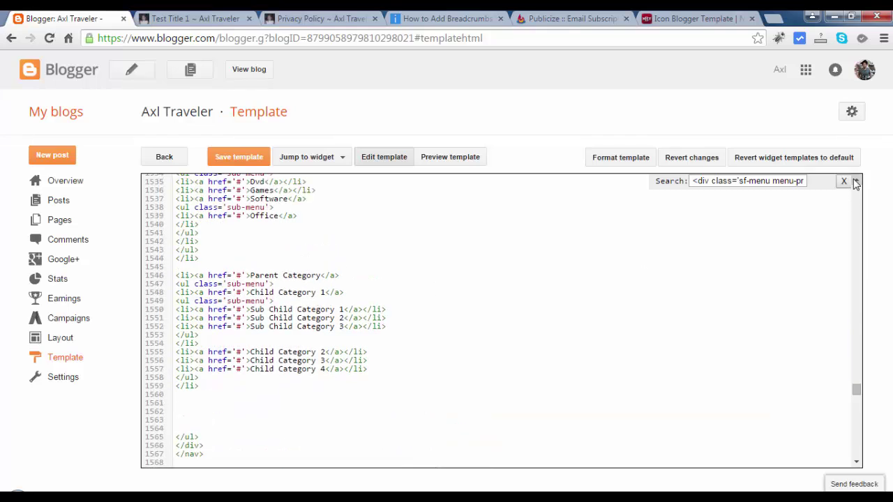
{"action": "left_click", "coordinate": [856, 180]}
{"action": "left_click_drag", "start_coordinate": [218, 417], "coordinate": [176, 301]}
{"action": "key", "text": "Delete"}
Step: Delete the Downloads menu block with its submenus and the leftover blank lines
{"action": "left_click", "coordinate": [856, 181]}
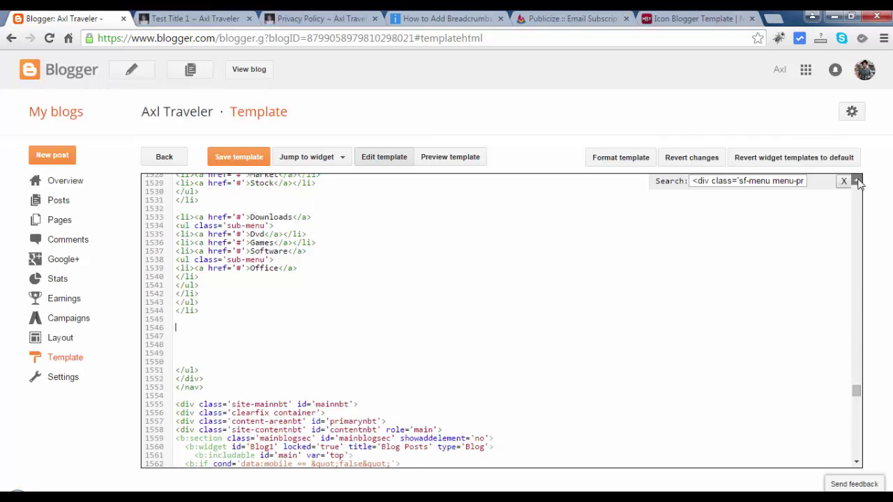
{"action": "left_click", "coordinate": [856, 181]}
{"action": "left_click", "coordinate": [856, 180]}
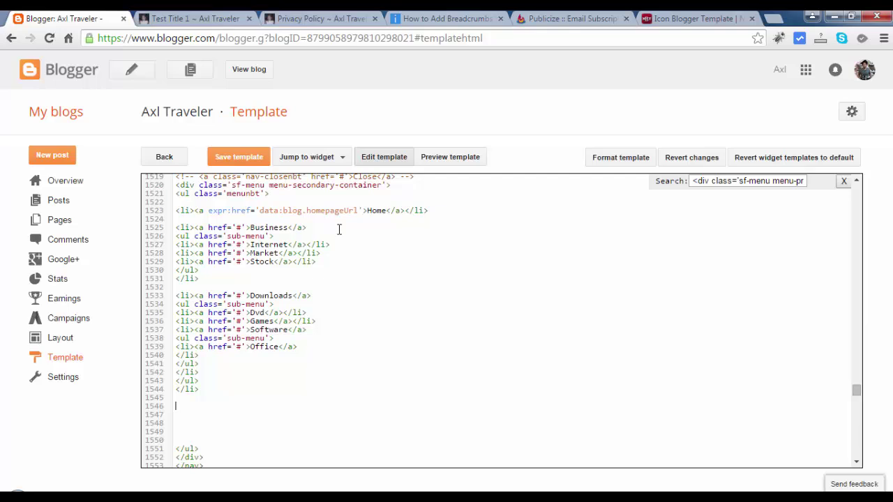
{"action": "left_click_drag", "start_coordinate": [216, 390], "coordinate": [172, 295]}
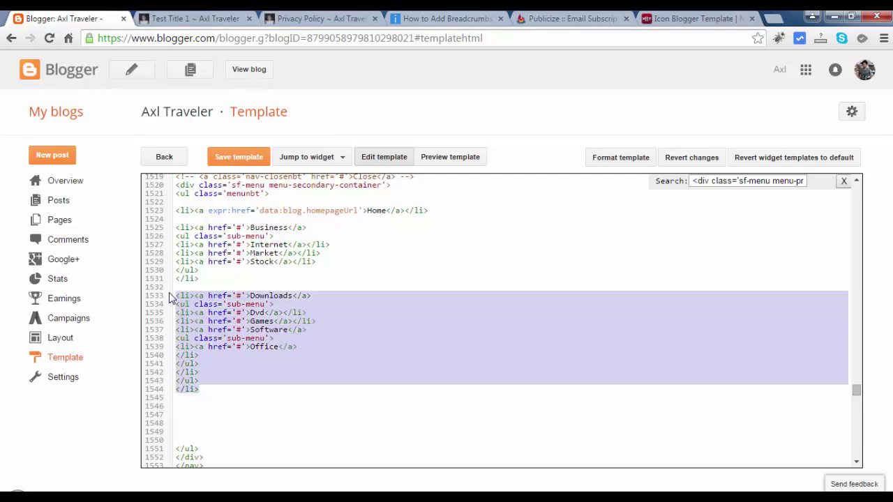
{"action": "key", "text": "Delete"}
{"action": "key", "text": "BackSpace"}
{"action": "key", "text": "Delete"}
{"action": "key", "text": "Delete"}
{"action": "key", "text": "Delete"}
{"action": "key", "text": "Delete"}
{"action": "key", "text": "Delete"}
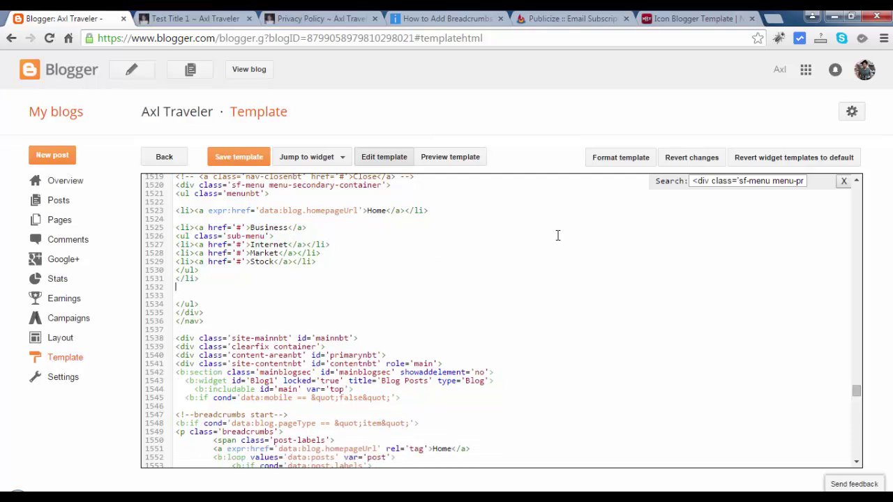
Step: Save the template and reload the live blog post to check the new menu
{"action": "left_click", "coordinate": [244, 160]}
{"action": "left_click", "coordinate": [216, 19]}
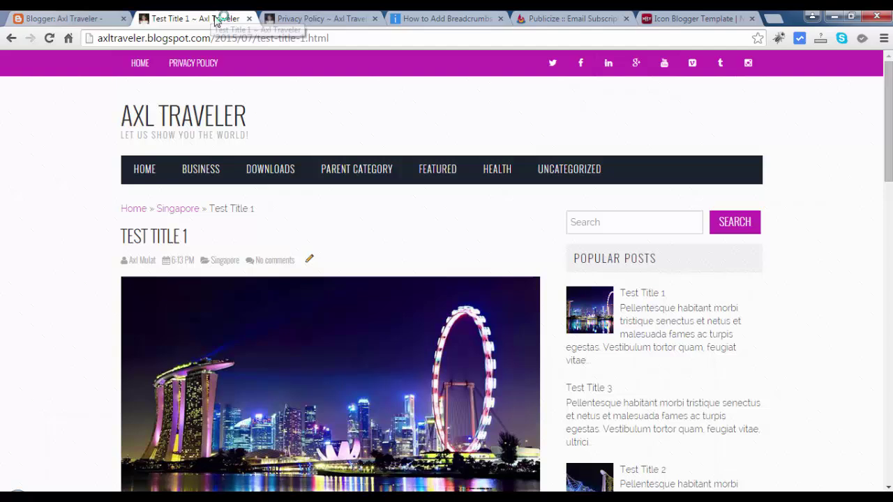
{"action": "key", "text": "F5"}
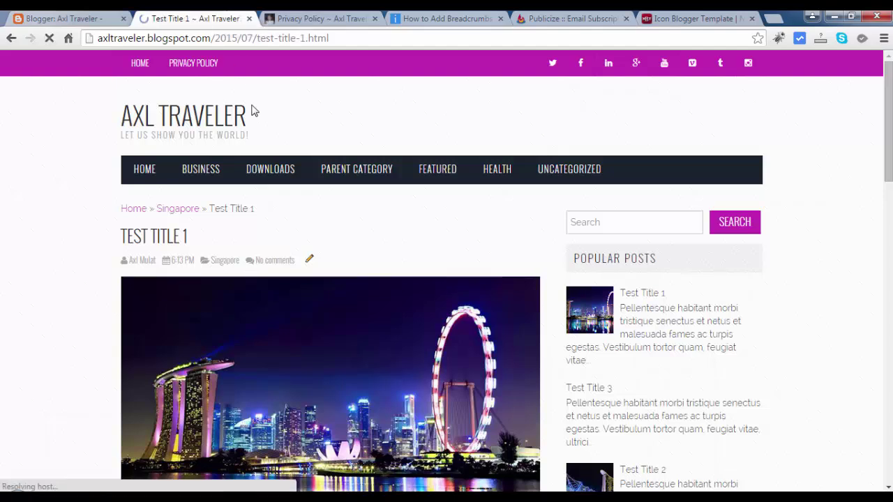
{"action": "mouse_move", "coordinate": [211, 172]}
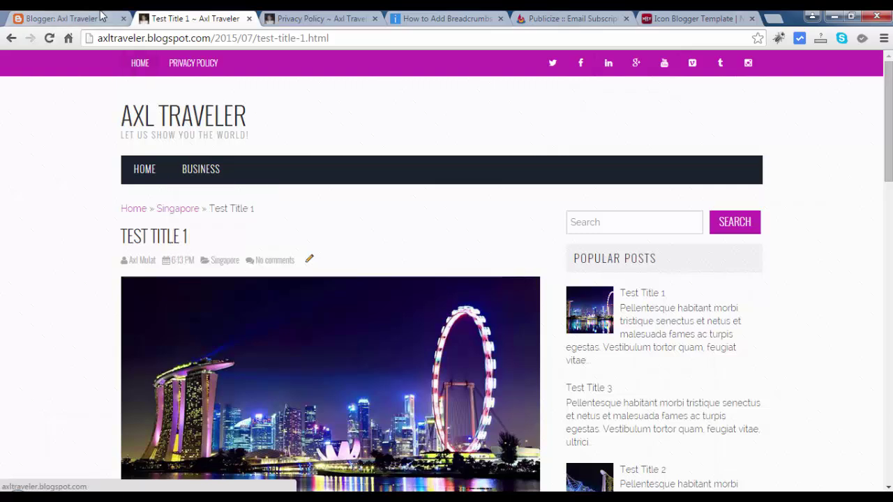
{"action": "key", "text": "ctrl+Page_Up"}
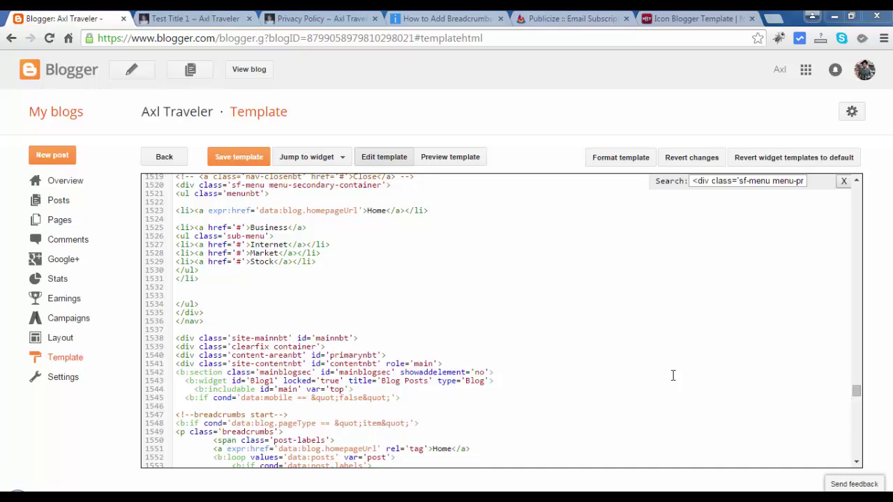
Step: Delete the Stock and Market submenu lines, save, and reload the blog to verify
{"action": "left_click_drag", "start_coordinate": [341, 261], "coordinate": [175, 261]}
{"action": "key", "text": "Delete"}
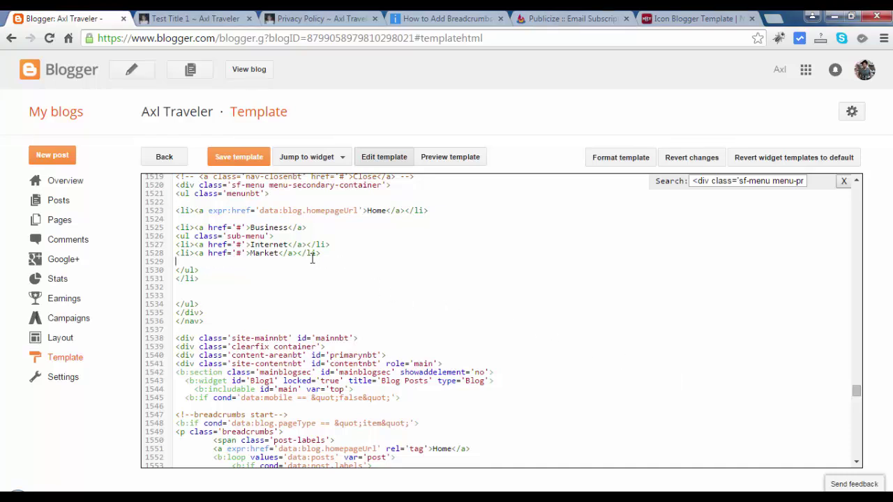
{"action": "left_click_drag", "start_coordinate": [320, 253], "coordinate": [173, 255]}
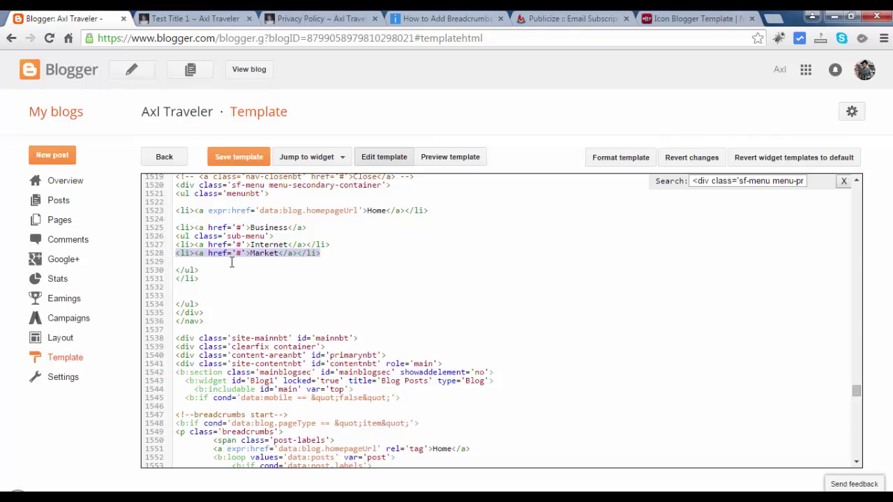
{"action": "key", "text": "Delete"}
{"action": "left_click", "coordinate": [241, 159]}
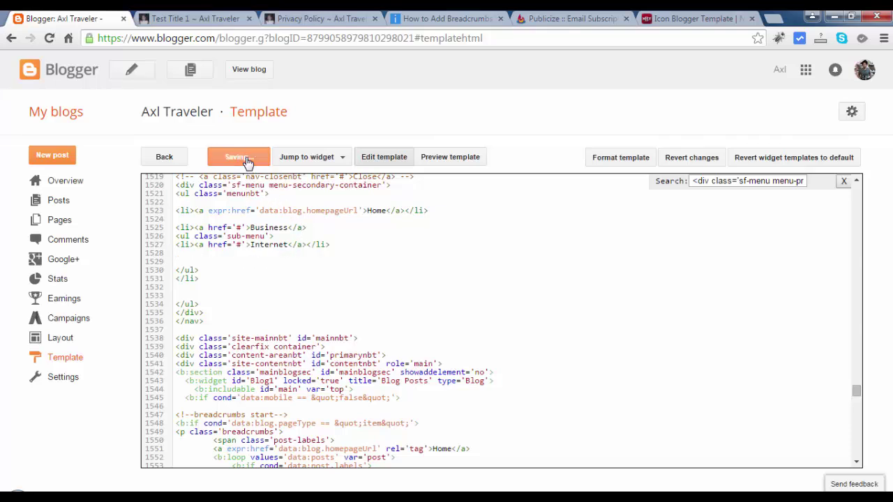
{"action": "left_click", "coordinate": [203, 19]}
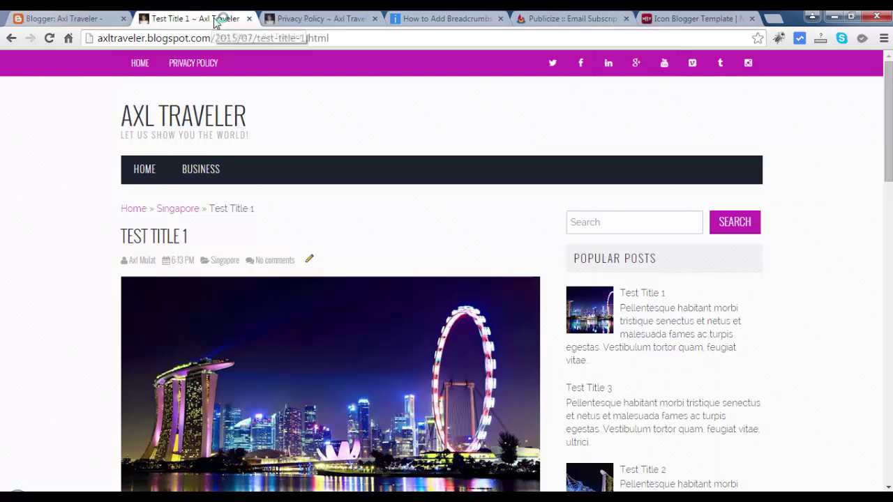
{"action": "key", "text": "F5"}
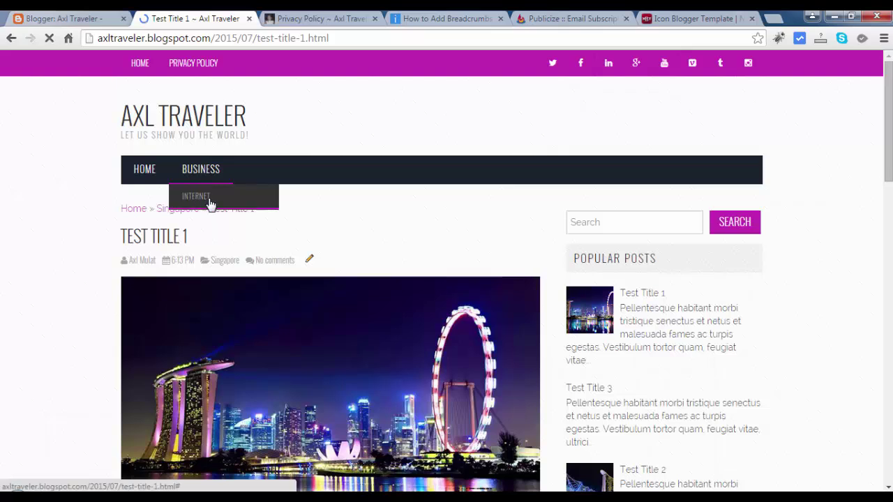
{"action": "key", "text": "ctrl+shift+Tab"}
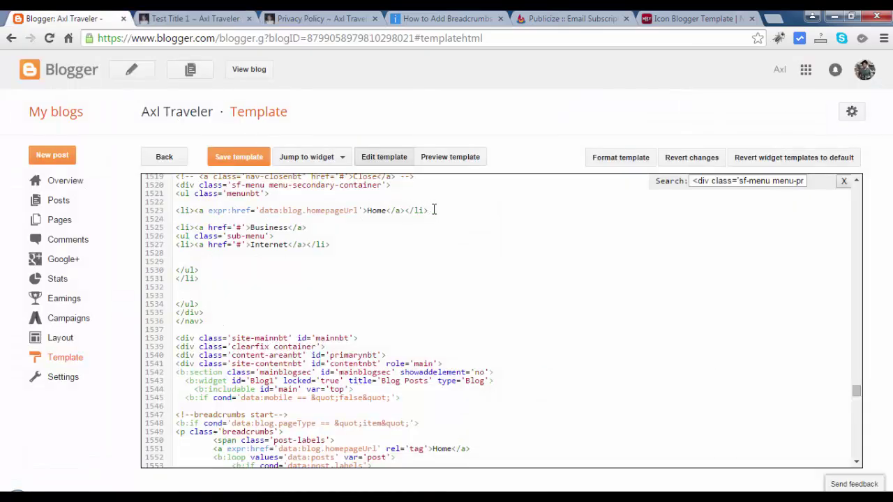
Step: Copy the Home menu item line and paste three copies below it
{"action": "left_click_drag", "start_coordinate": [434, 210], "coordinate": [175, 211]}
{"action": "key", "text": "ctrl+c"}
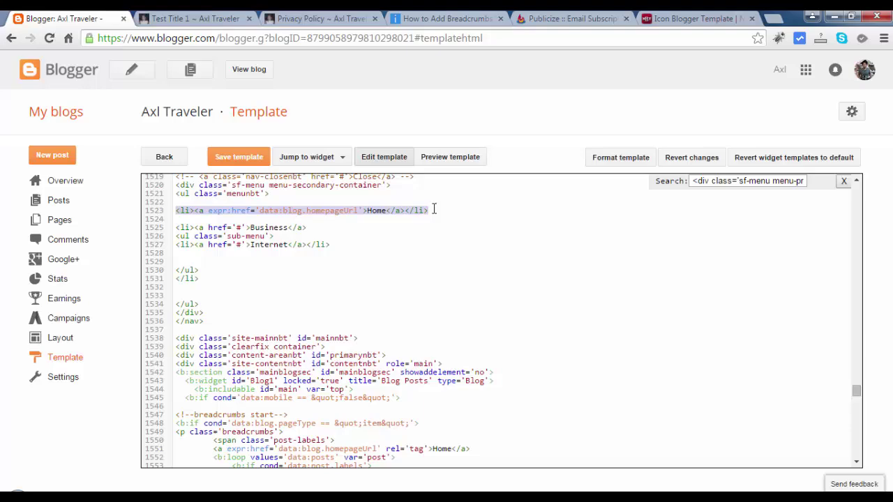
{"action": "left_click", "coordinate": [158, 18]}
{"action": "scroll", "coordinate": [446, 279], "scroll_direction": "down", "scroll_amount": 3}
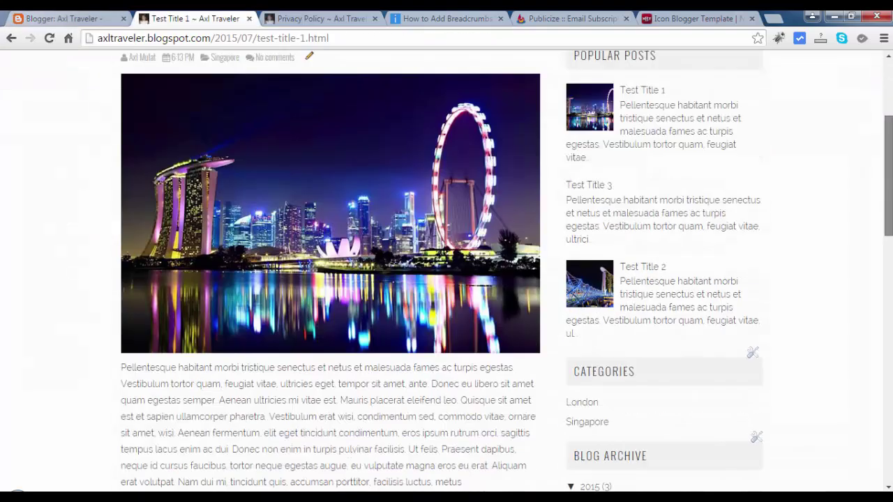
{"action": "scroll", "coordinate": [853, 401], "scroll_direction": "down", "scroll_amount": 15}
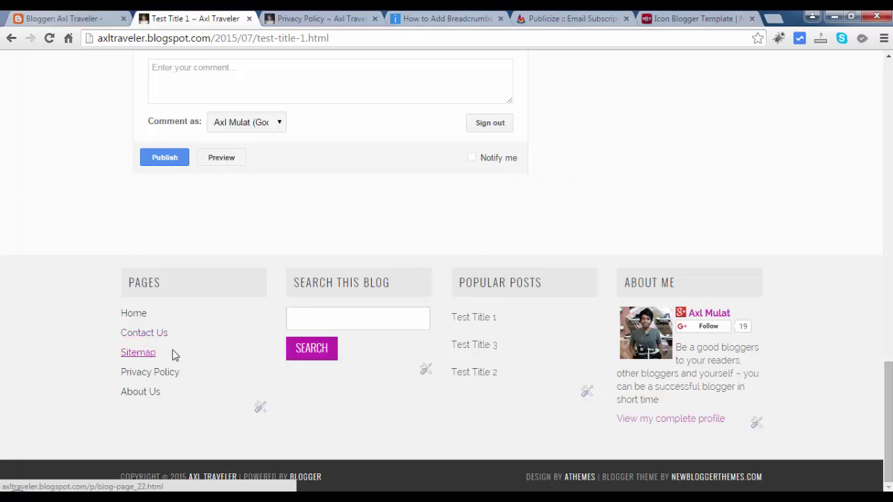
{"action": "left_click", "coordinate": [96, 19]}
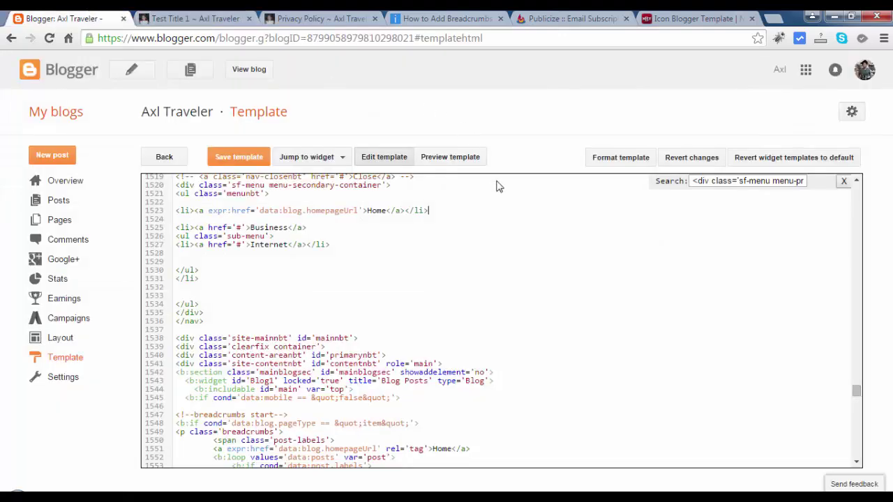
{"action": "key", "text": "Return"}
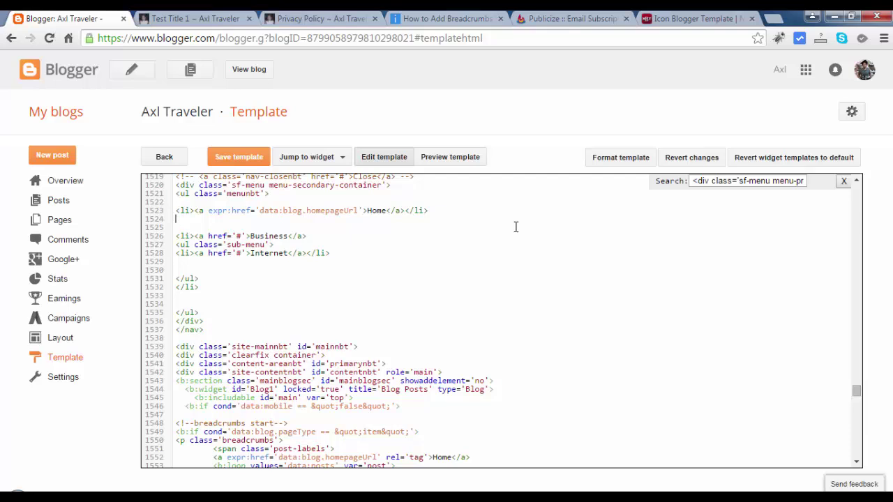
{"action": "key", "text": "ctrl+v"}
{"action": "key", "text": "Return"}
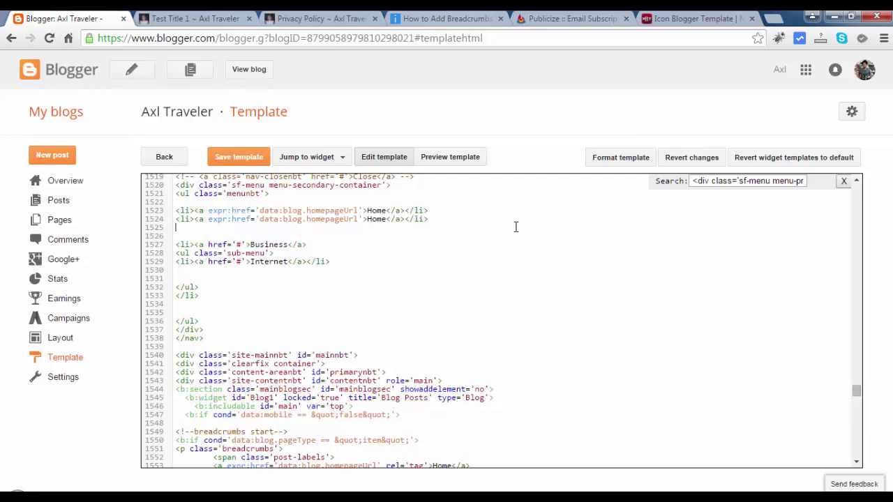
{"action": "key", "text": "ctrl+v"}
{"action": "key", "text": "Return"}
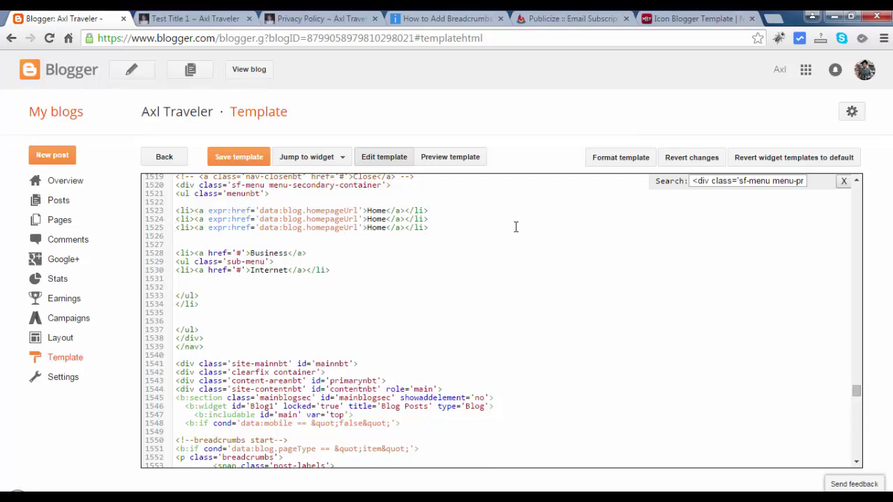
{"action": "key", "text": "ctrl+v"}
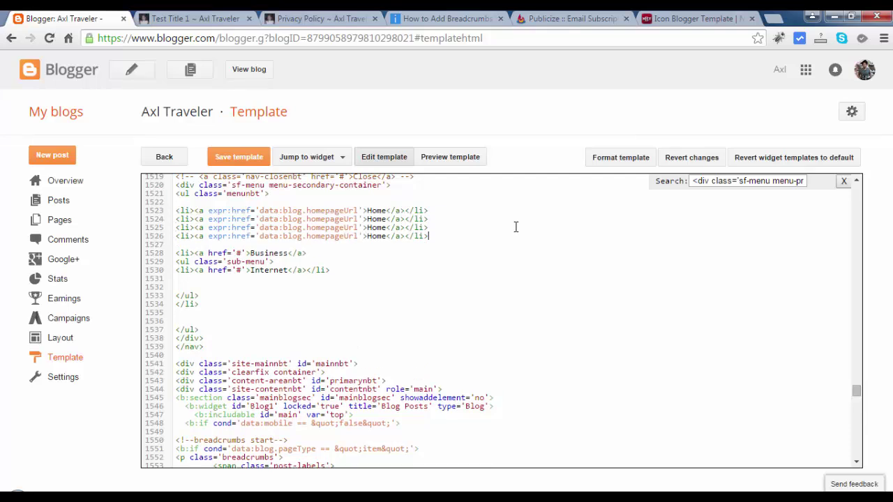
Step: Rename the three copies to About Us, Contact Us and Sitemap, then save the template
{"action": "double_click", "coordinate": [378, 220]}
{"action": "type", "text": "About Us"}
{"action": "double_click", "coordinate": [381, 227]}
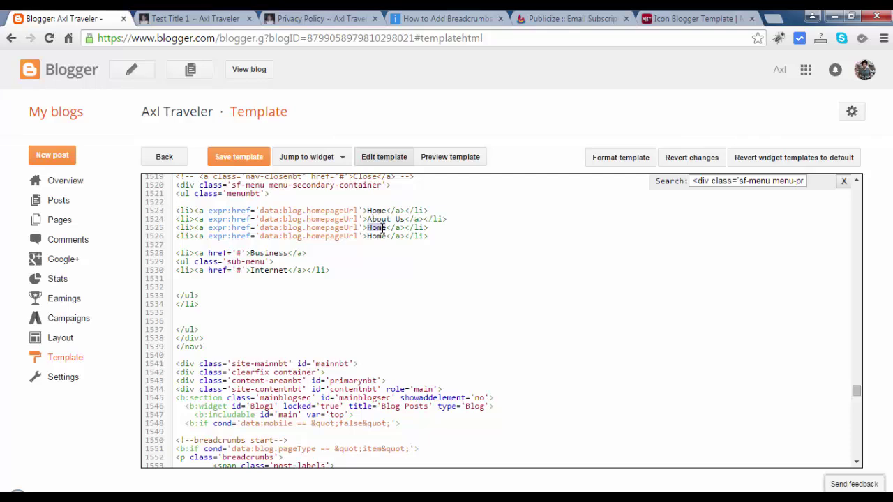
{"action": "type", "text": "Contact Us"}
{"action": "double_click", "coordinate": [378, 237]}
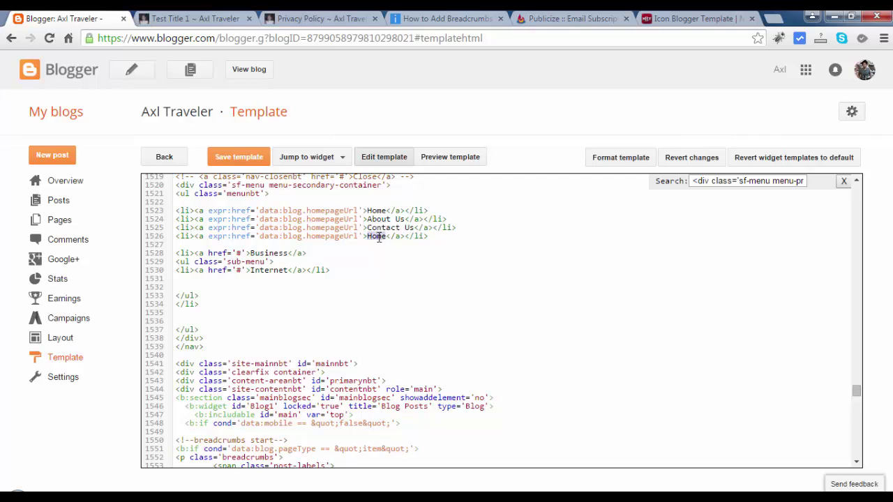
{"action": "type", "text": "Sitemap"}
{"action": "left_click", "coordinate": [236, 157]}
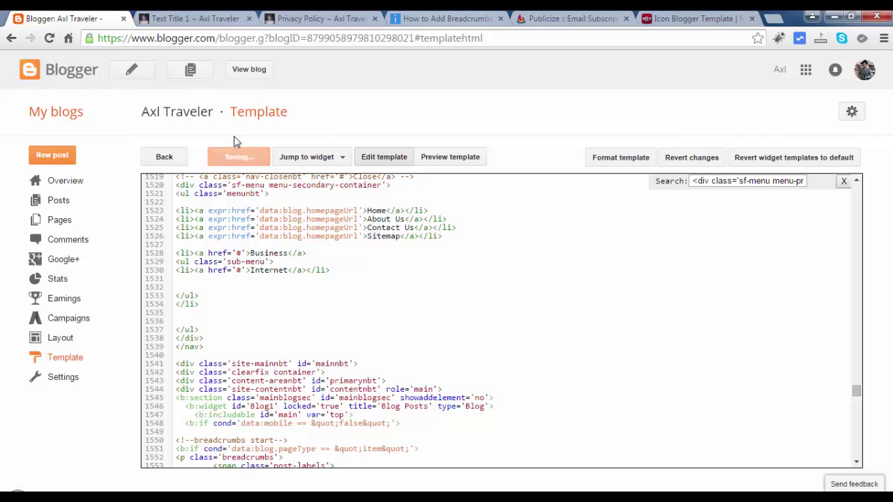
Step: Reload the live blog and copy the Contact Us link address from the footer Pages list
{"action": "left_click", "coordinate": [186, 18]}
{"action": "key", "text": "F5"}
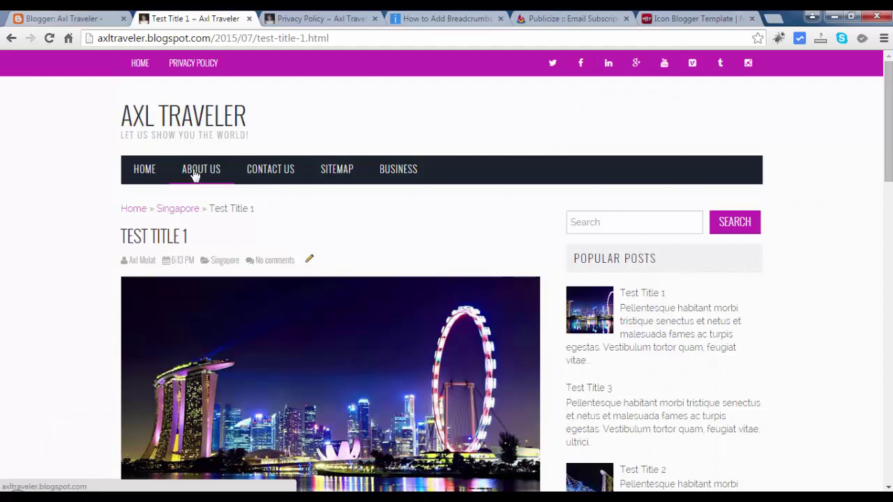
{"action": "left_click_drag", "start_coordinate": [889, 133], "coordinate": [891, 425]}
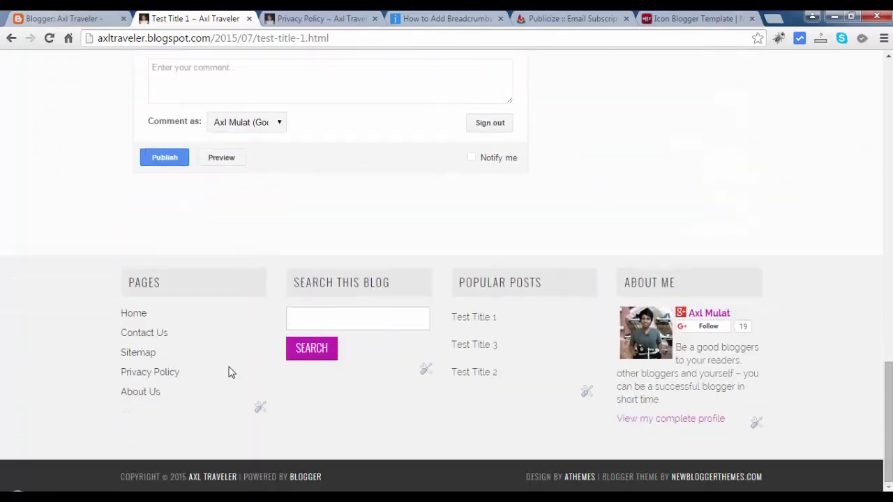
{"action": "right_click", "coordinate": [147, 336]}
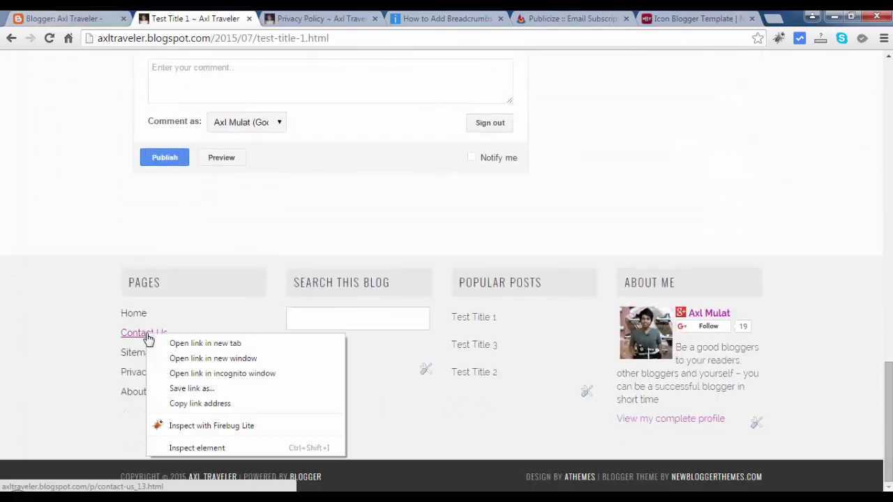
{"action": "left_click", "coordinate": [194, 406]}
Step: Strip expr: and the homepage URL from the About Us, Contact Us and Sitemap links
{"action": "left_click", "coordinate": [70, 17]}
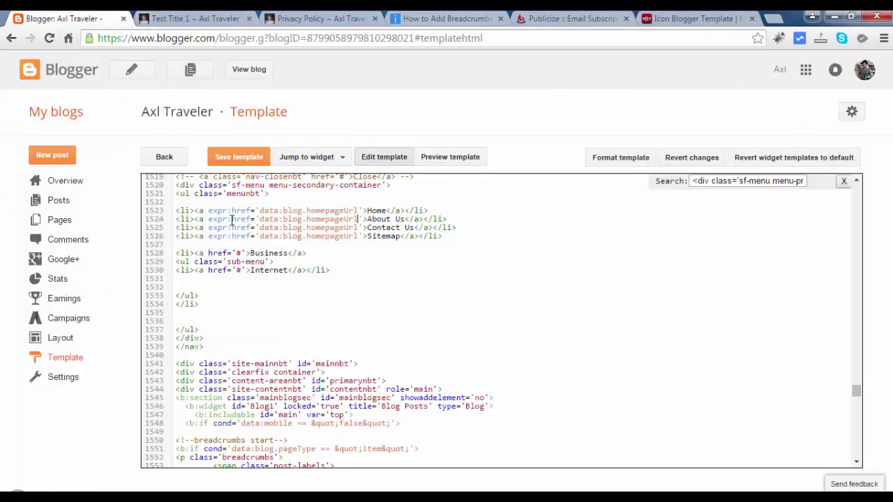
{"action": "key", "text": "BackSpace"}
{"action": "key", "text": "BackSpace"}
{"action": "key", "text": "BackSpace"}
{"action": "key", "text": "BackSpace"}
{"action": "key", "text": "BackSpace"}
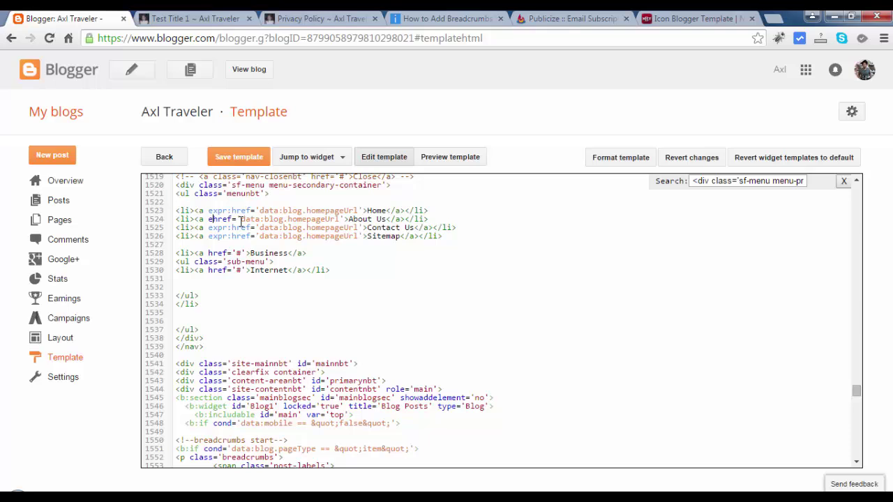
{"action": "left_click_drag", "start_coordinate": [240, 219], "coordinate": [335, 219]}
{"action": "key", "text": "BackSpace"}
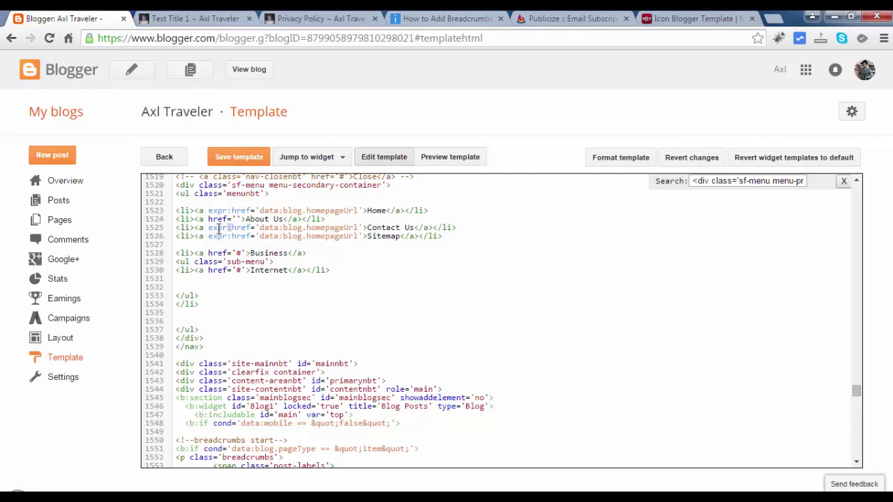
{"action": "left_click_drag", "start_coordinate": [218, 228], "coordinate": [208, 237]}
{"action": "key", "text": "BackSpace"}
{"action": "key", "text": "BackSpace"}
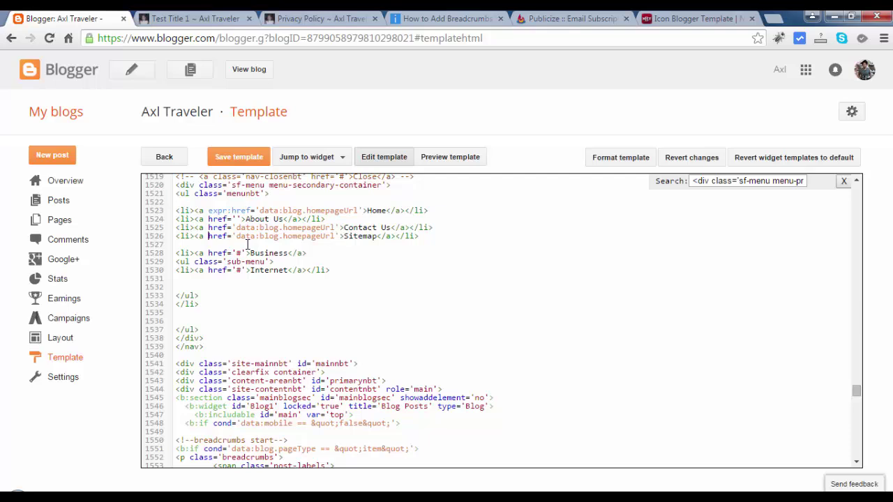
{"action": "left_click_drag", "start_coordinate": [237, 227], "coordinate": [333, 226]}
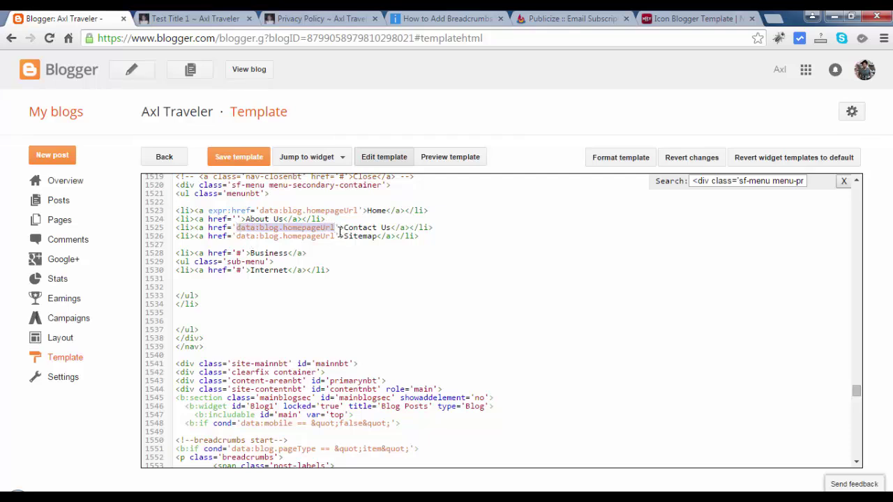
{"action": "key", "text": "BackSpace"}
{"action": "left_click_drag", "start_coordinate": [237, 237], "coordinate": [333, 237]}
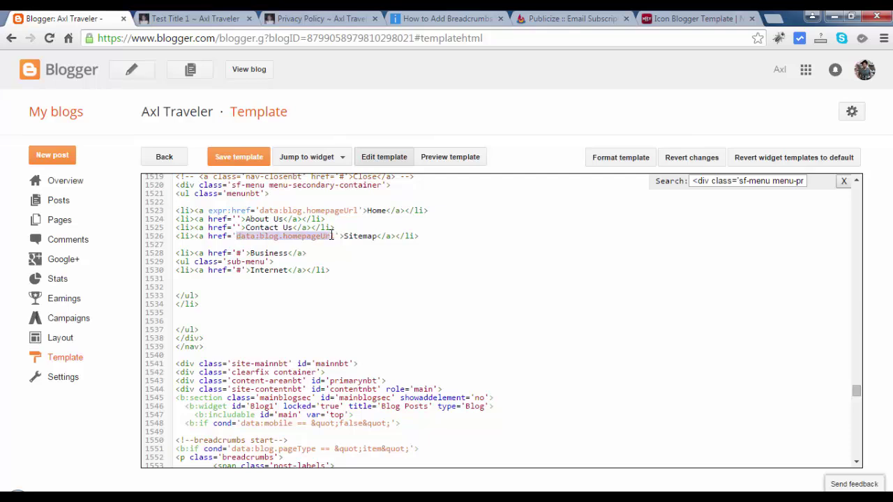
{"action": "key", "text": "BackSpace"}
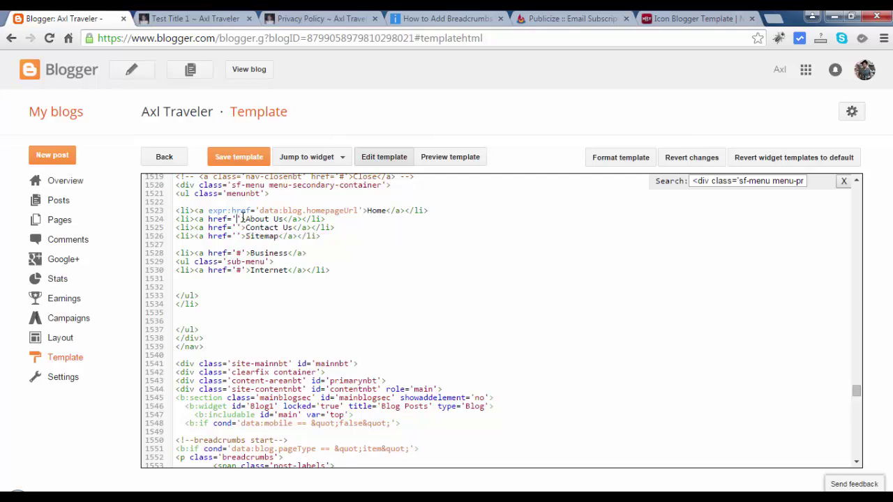
Step: Paste the Contact Us address into its link, then copy and paste the Sitemap page address
{"action": "key", "text": "ctrl+v"}
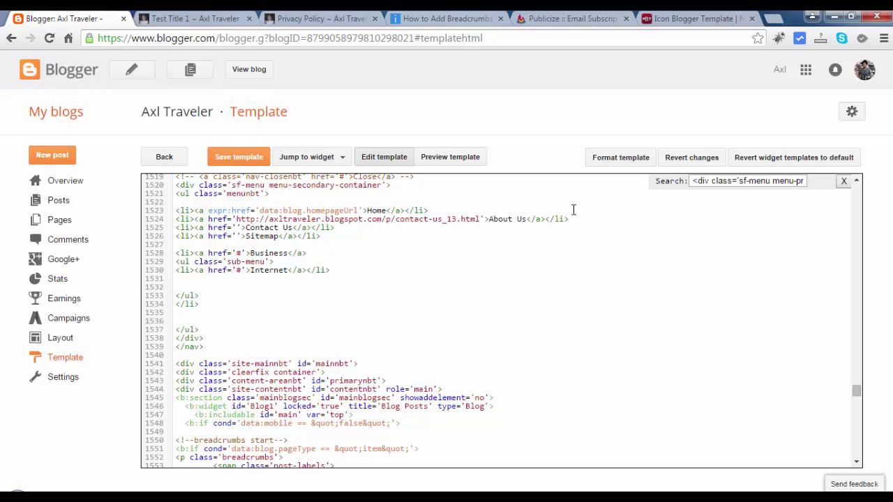
{"action": "key", "text": "ctrl+z"}
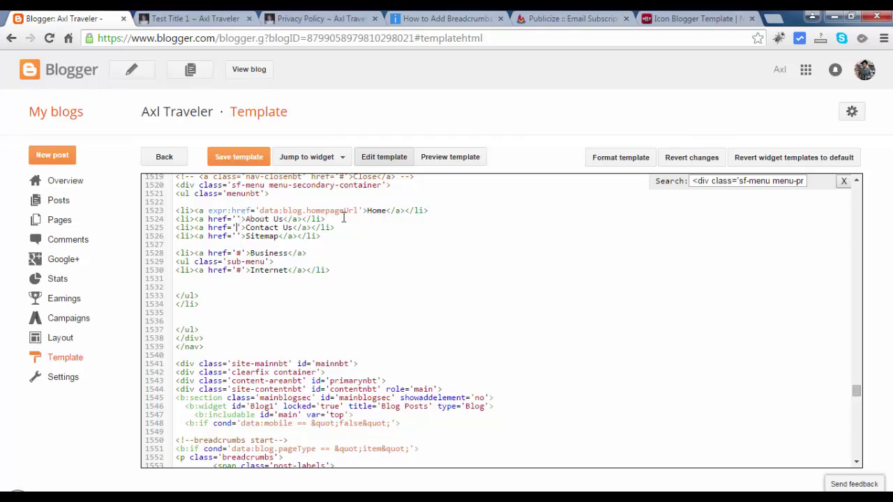
{"action": "key", "text": "ctrl+v"}
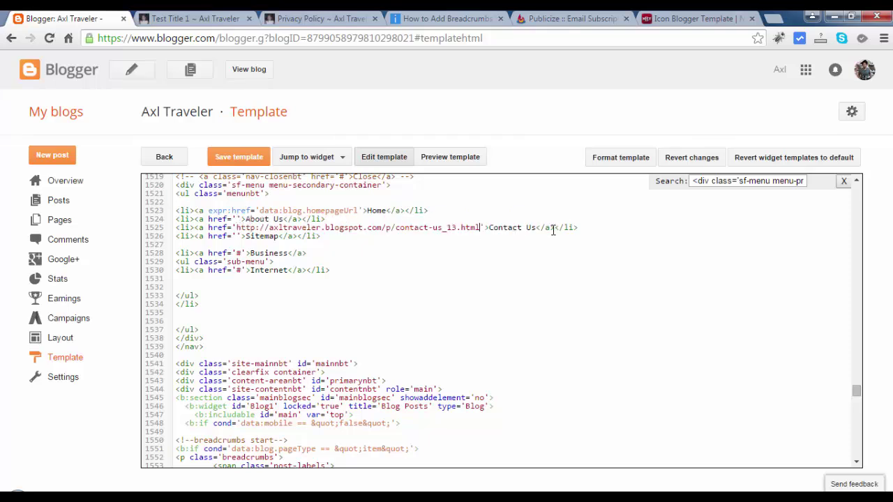
{"action": "left_click", "coordinate": [168, 18]}
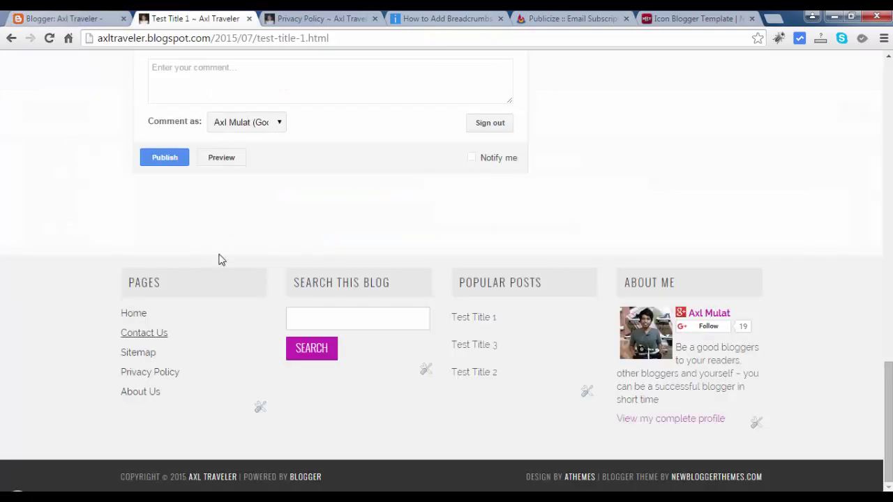
{"action": "right_click", "coordinate": [141, 353]}
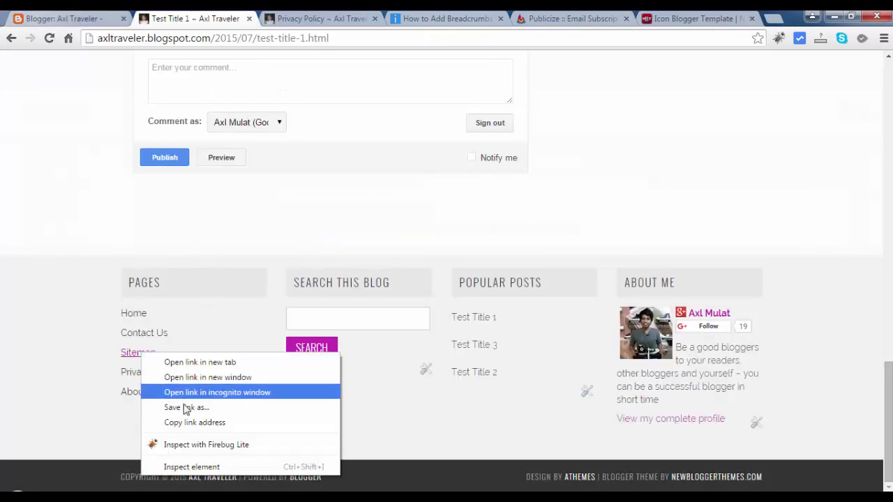
{"action": "left_click", "coordinate": [195, 423]}
{"action": "left_click", "coordinate": [87, 18]}
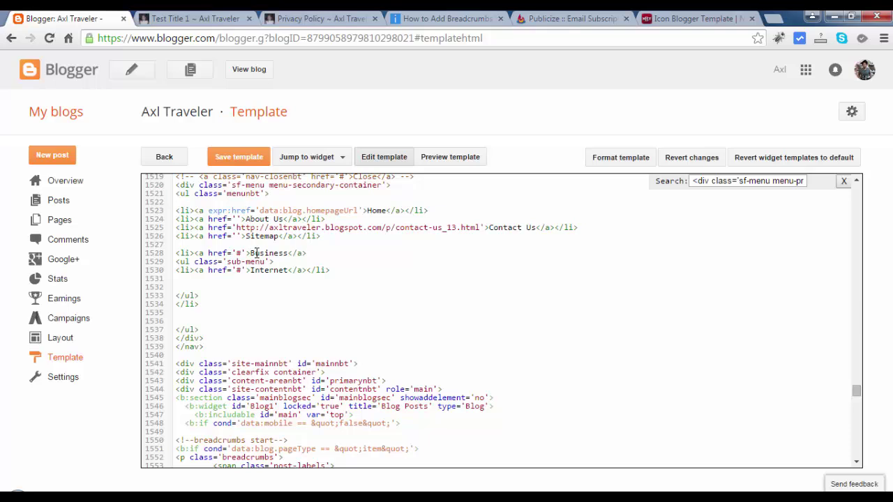
{"action": "key", "text": "ctrl+v"}
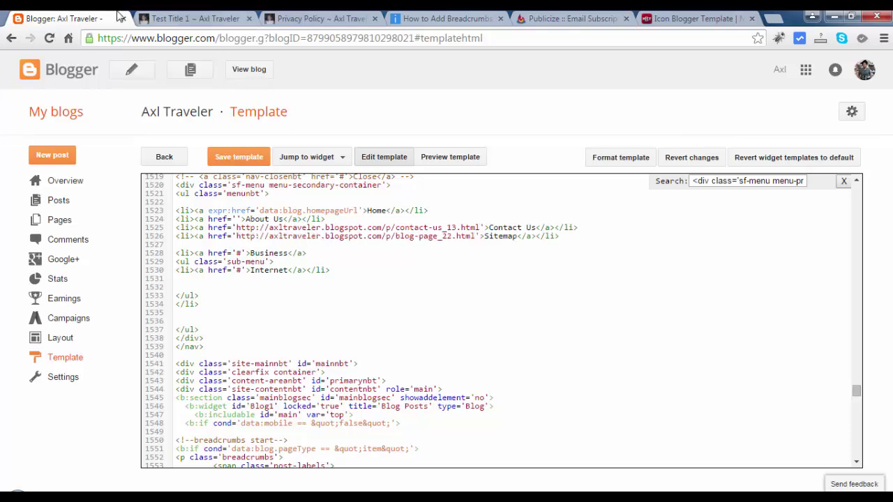
Step: Copy the About Us page address, save the template, and return to the live blog post
{"action": "left_click", "coordinate": [191, 19]}
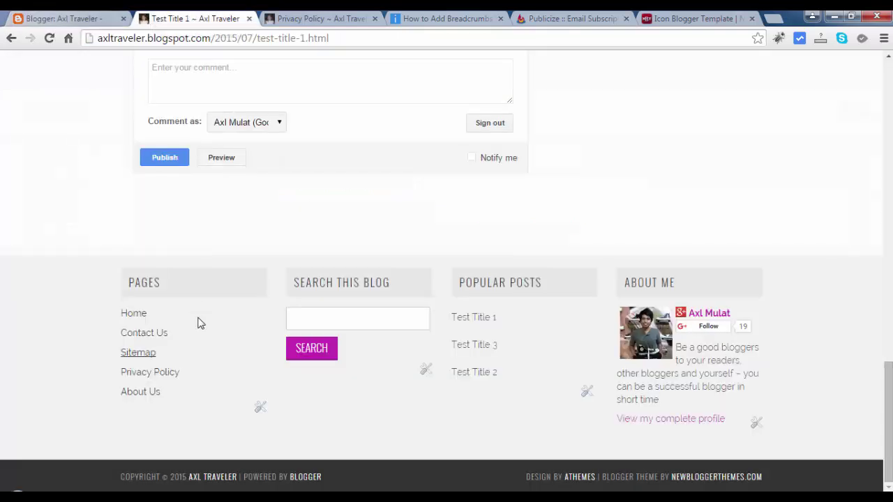
{"action": "right_click", "coordinate": [140, 395]}
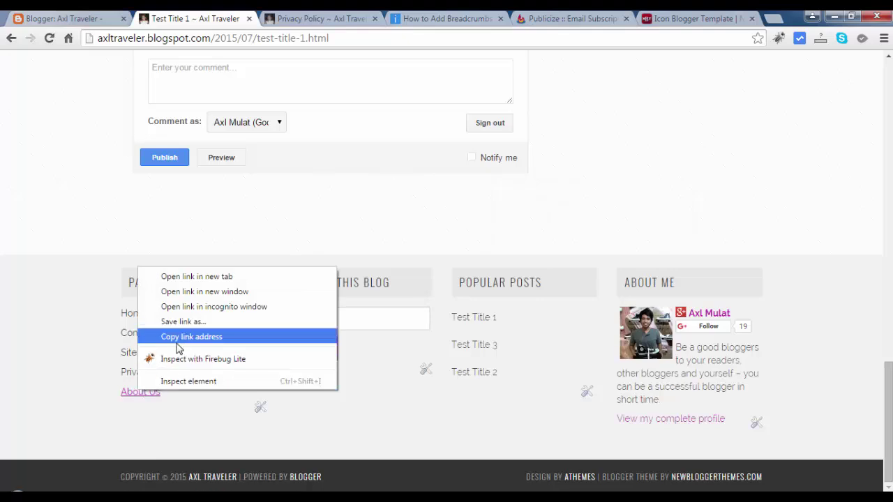
{"action": "left_click", "coordinate": [187, 337]}
{"action": "left_click", "coordinate": [67, 18]}
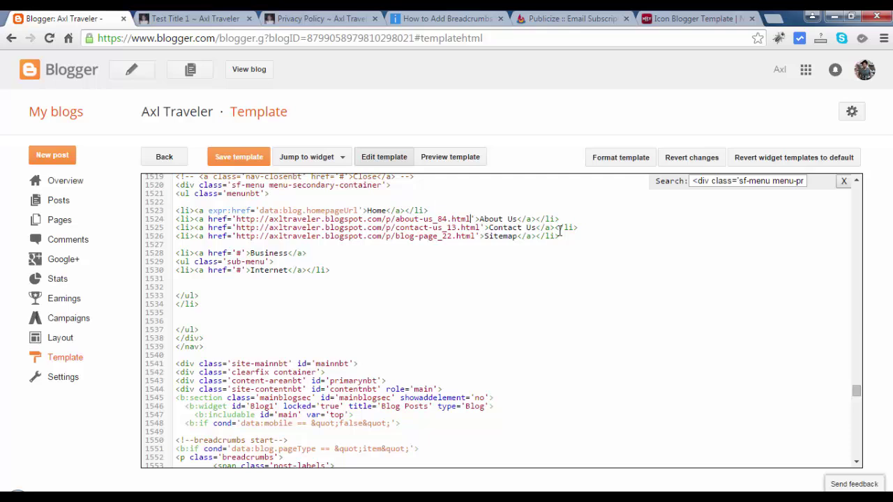
{"action": "left_click", "coordinate": [246, 159]}
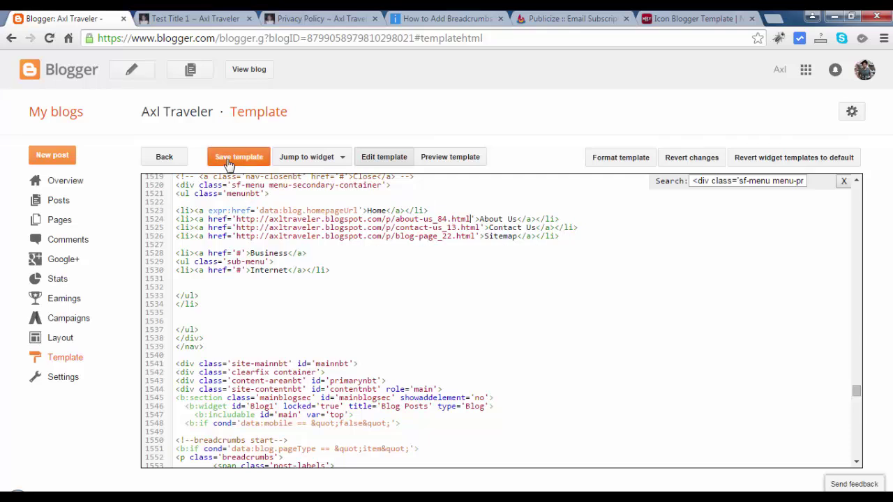
{"action": "left_click", "coordinate": [195, 18]}
{"action": "left_click", "coordinate": [235, 39]}
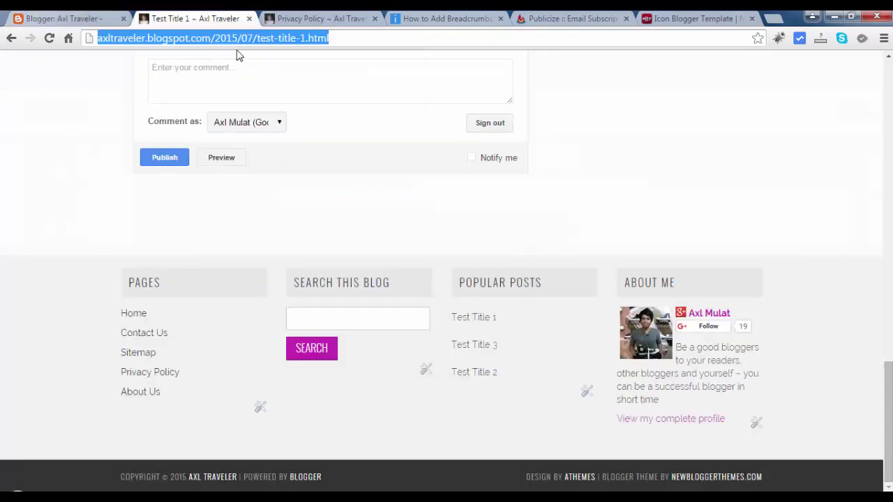
Step: Reload the blog, open About Us, Contact Us and Sitemap from the menu, then return Home
{"action": "key", "text": "Return"}
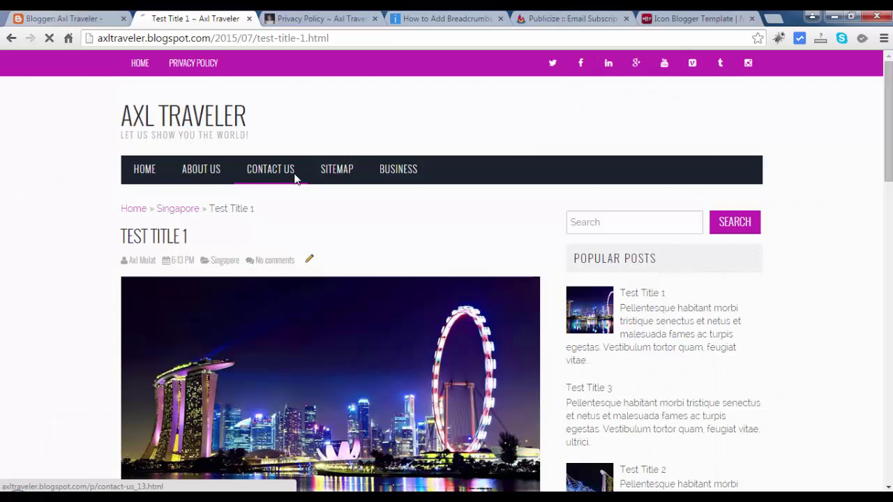
{"action": "left_click", "coordinate": [200, 175]}
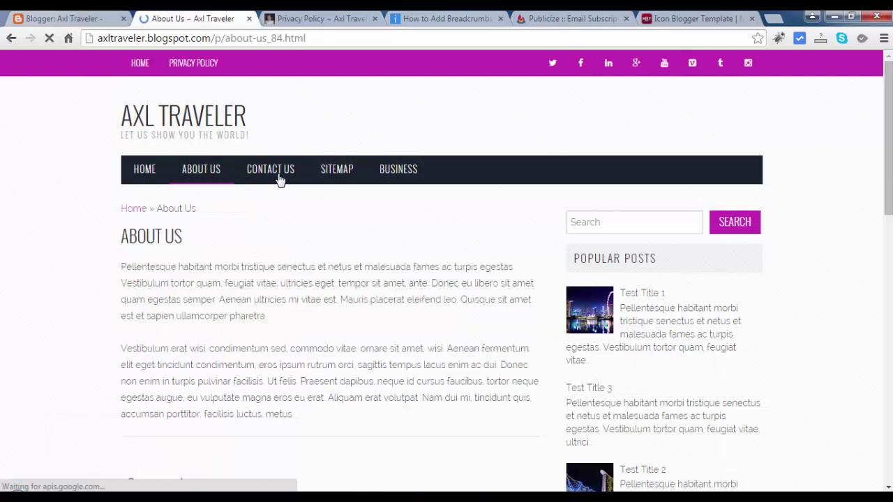
{"action": "left_click", "coordinate": [279, 180]}
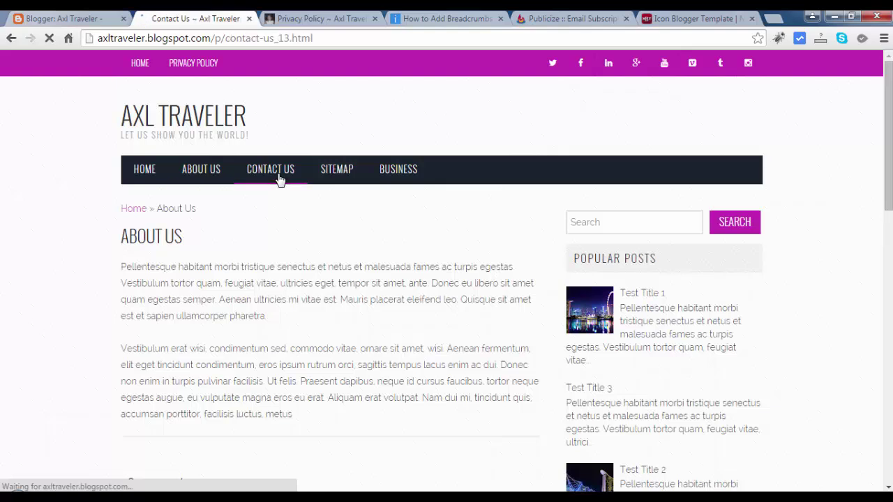
{"action": "left_click", "coordinate": [340, 177]}
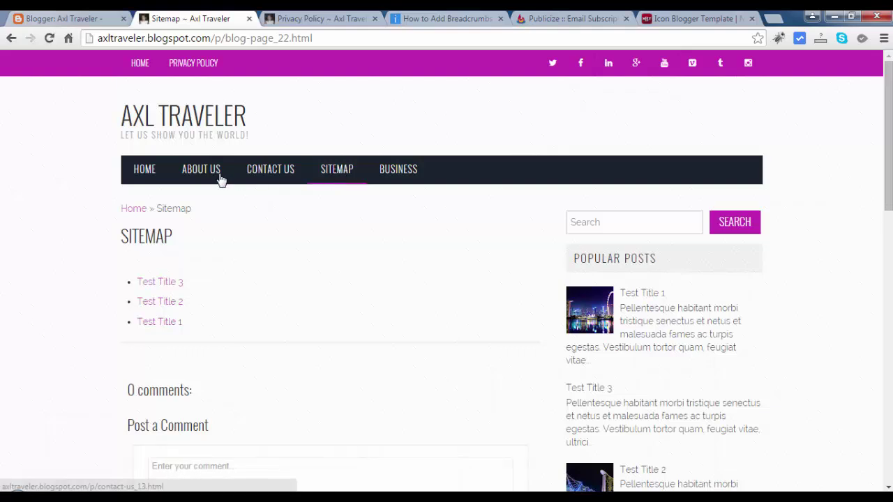
{"action": "left_click", "coordinate": [146, 175]}
Step: Undo the extra pasted Sitemap line so only one Sitemap <li> follows Contact Us
{"action": "left_click", "coordinate": [77, 18]}
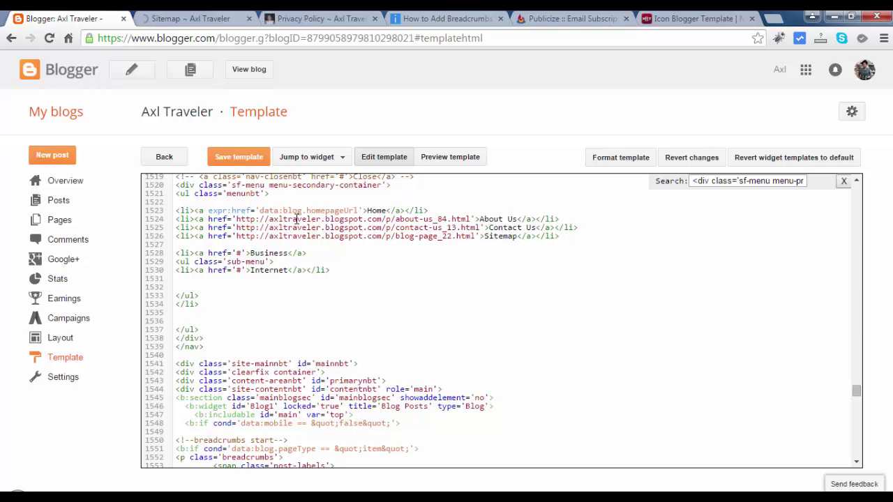
{"action": "key", "text": "Return"}
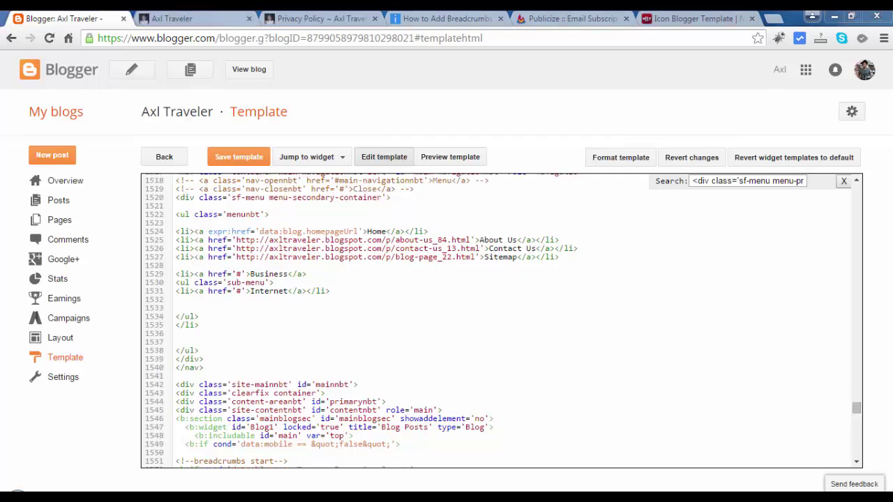
{"action": "left_click_drag", "start_coordinate": [568, 262], "coordinate": [178, 257]}
{"action": "left_click", "coordinate": [180, 266]}
{"action": "key", "text": "ctrl+v"}
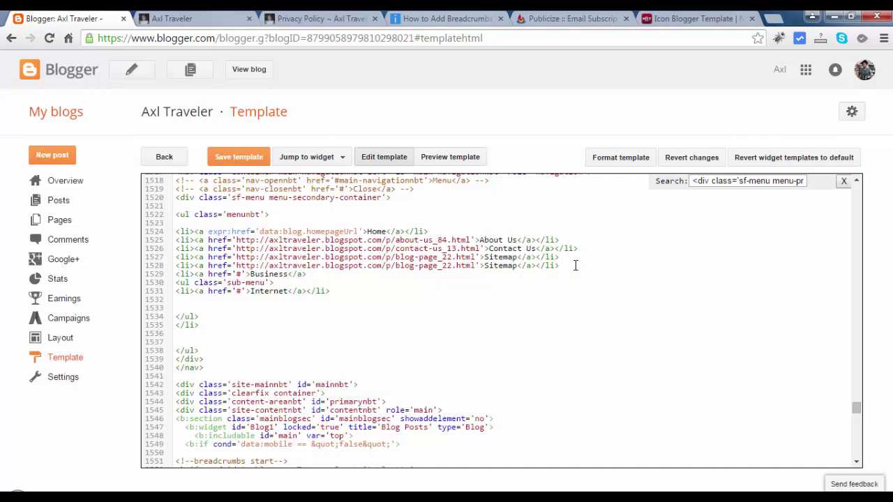
{"action": "key", "text": "ctrl+z"}
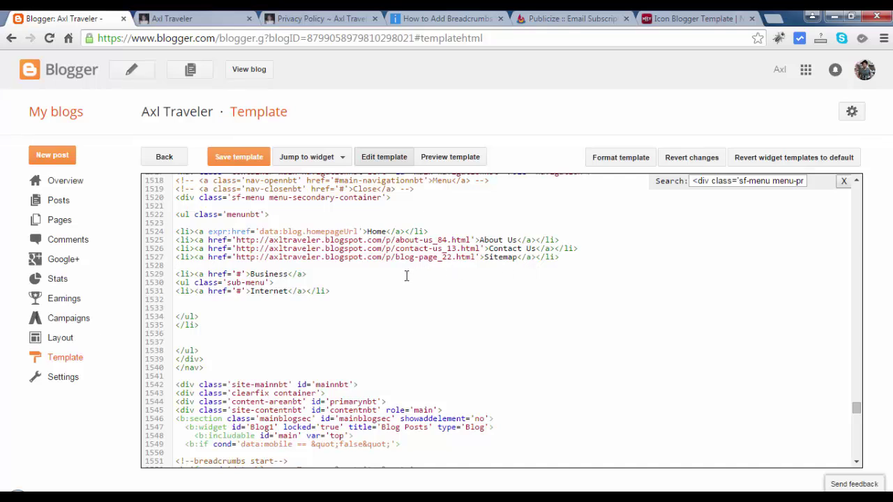
Step: Open Pages in a new tab and start a new page titled Blogger Tutorial
{"action": "right_click", "coordinate": [61, 223]}
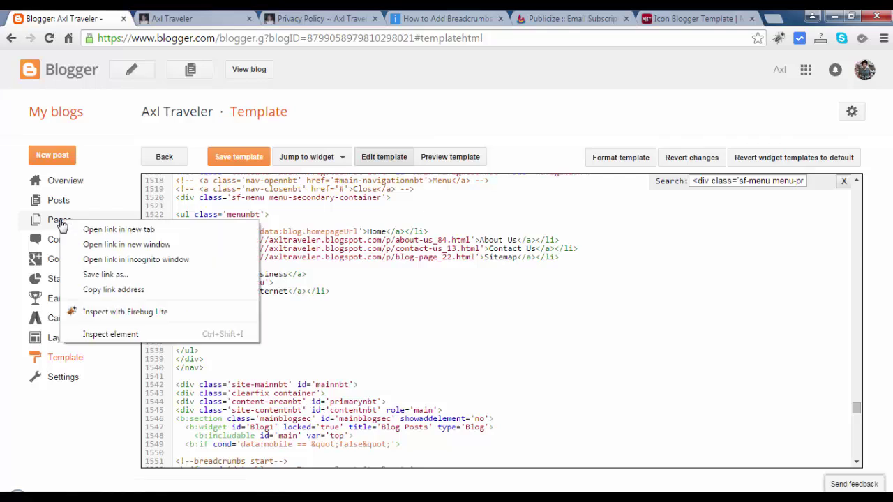
{"action": "left_click", "coordinate": [99, 232]}
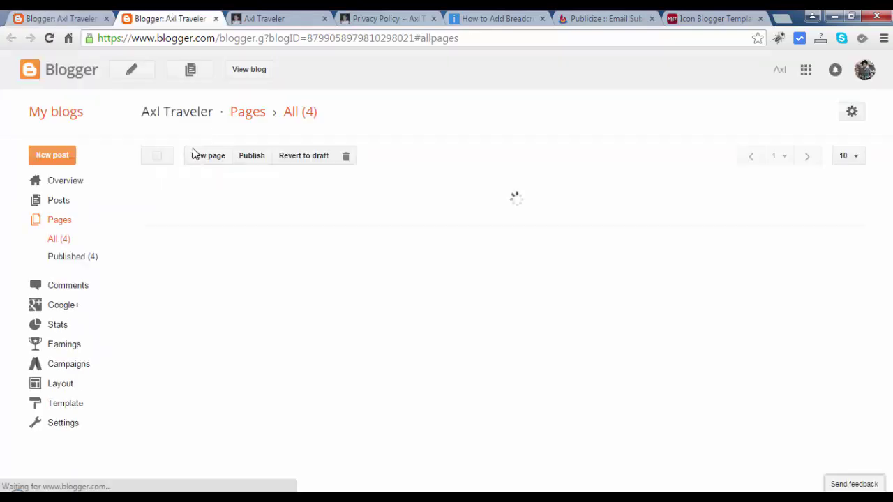
{"action": "left_click", "coordinate": [202, 158]}
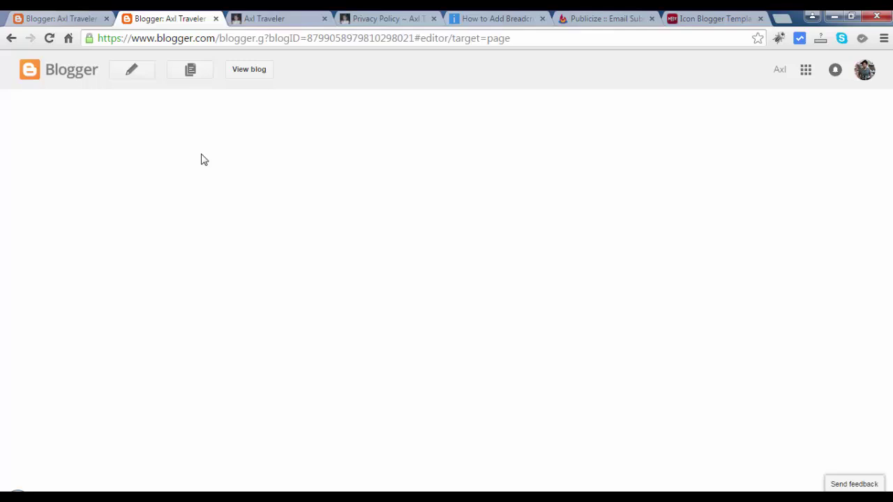
{"action": "left_click", "coordinate": [224, 105]}
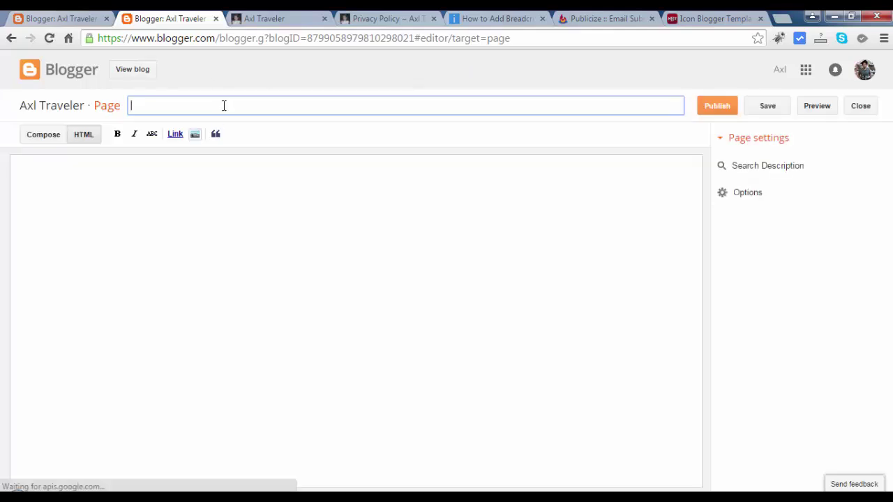
{"action": "type", "text": "Blogger T"}
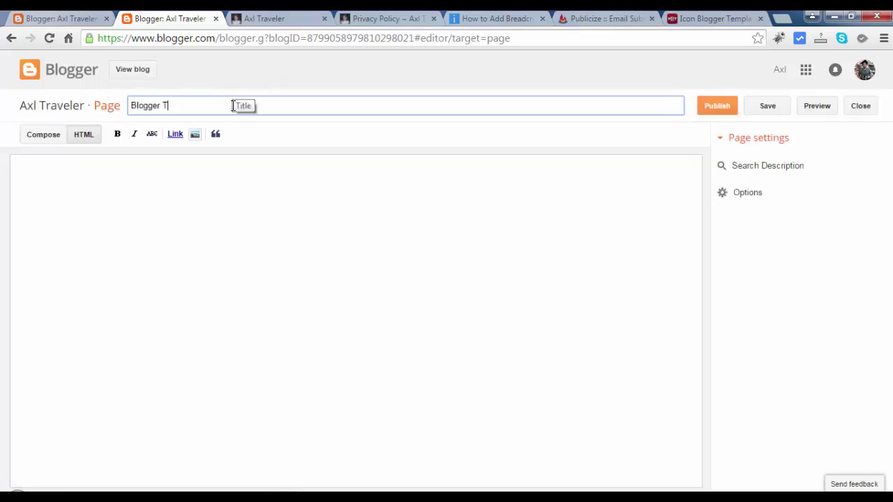
{"action": "type", "text": "utorial"}
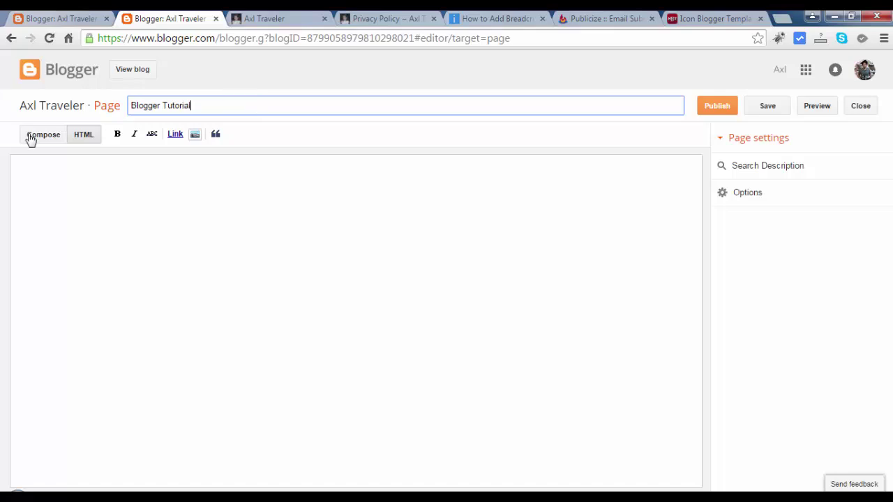
Step: Paste the YouTube iframe embed code into the page body in HTML view and publish
{"action": "left_click", "coordinate": [41, 137]}
{"action": "left_click", "coordinate": [83, 135]}
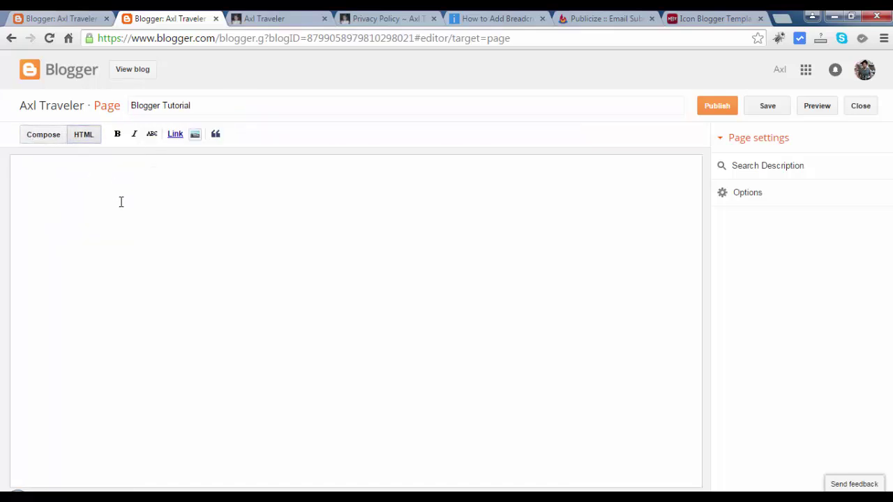
{"action": "key", "text": "alt+Tab"}
{"action": "left_click", "coordinate": [377, 224]}
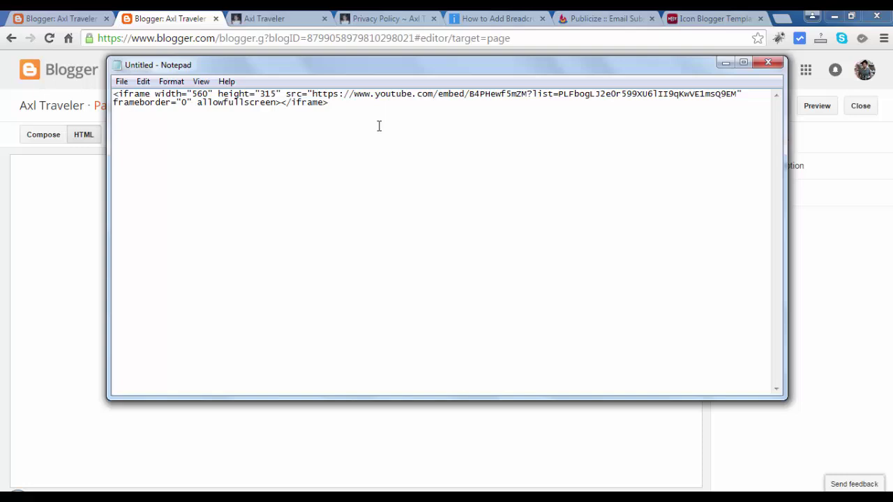
{"action": "key", "text": "ctrl+a"}
{"action": "left_click", "coordinate": [30, 214]}
{"action": "key", "text": "ctrl+v"}
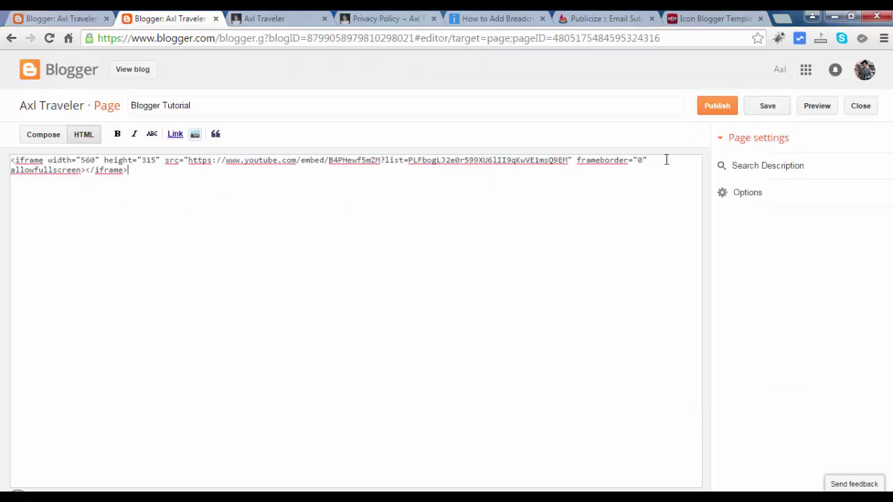
{"action": "left_click", "coordinate": [713, 109]}
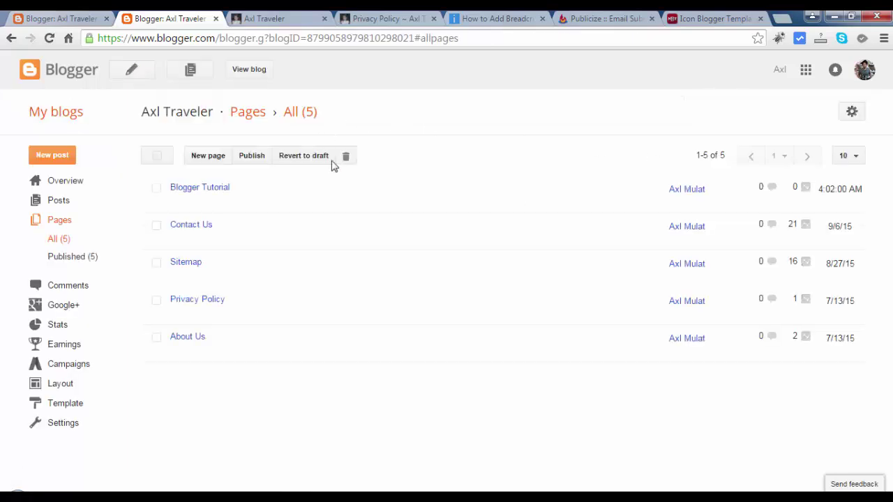
Step: Copy the Blogger Tutorial page address and paste it into the submenu link on line 1531
{"action": "mouse_move", "coordinate": [213, 194]}
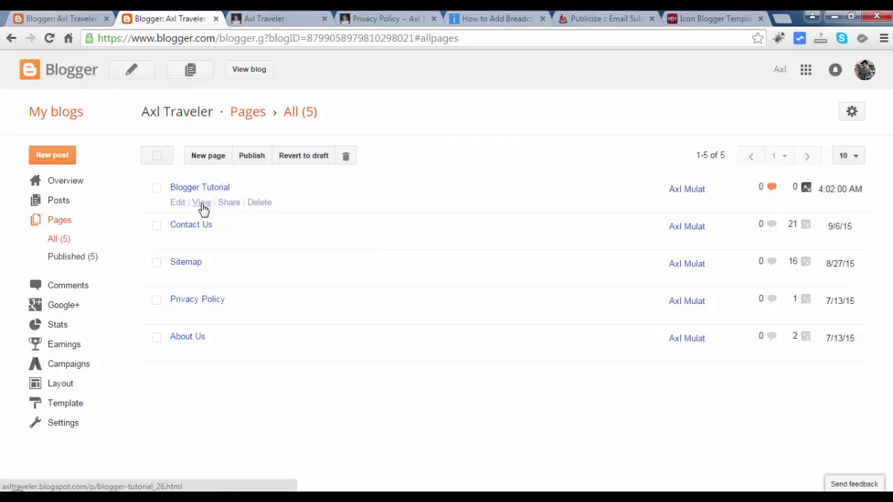
{"action": "right_click", "coordinate": [202, 209]}
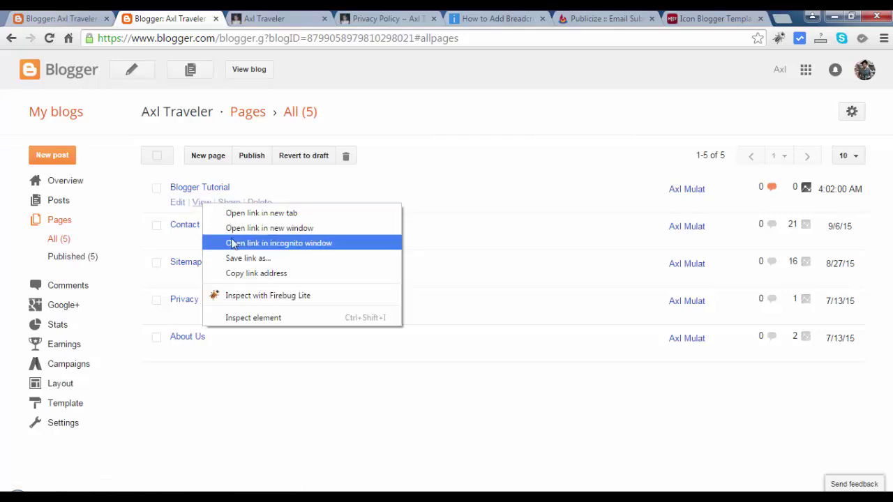
{"action": "left_click", "coordinate": [246, 274]}
{"action": "key", "text": "ctrl+Page_Up"}
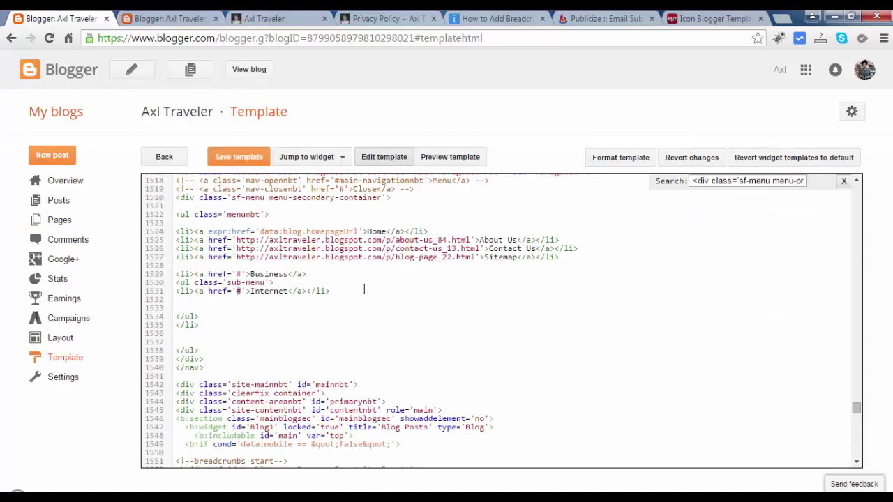
{"action": "key", "text": "ctrl+v"}
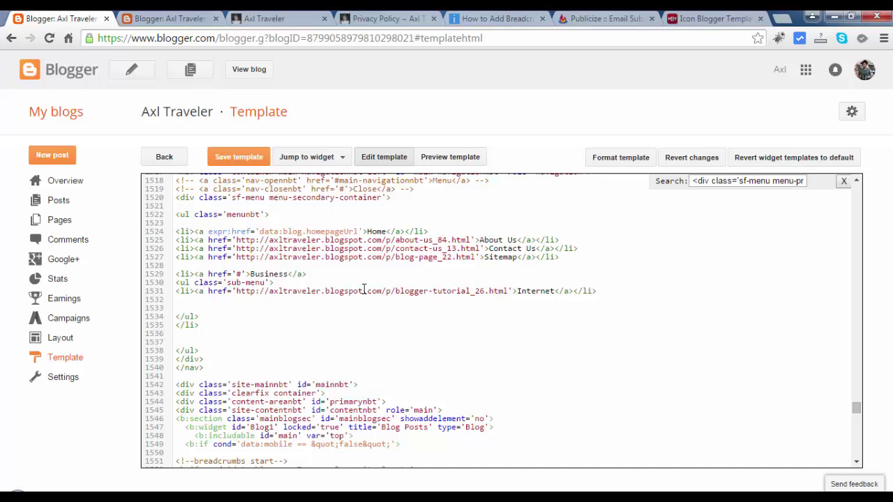
Step: Rename Internet to Blogger Tutorial and Business to Videos, then save the template
{"action": "double_click", "coordinate": [527, 292]}
{"action": "key", "text": "BackSpace"}
{"action": "type", "text": "Blogger Tutorial"}
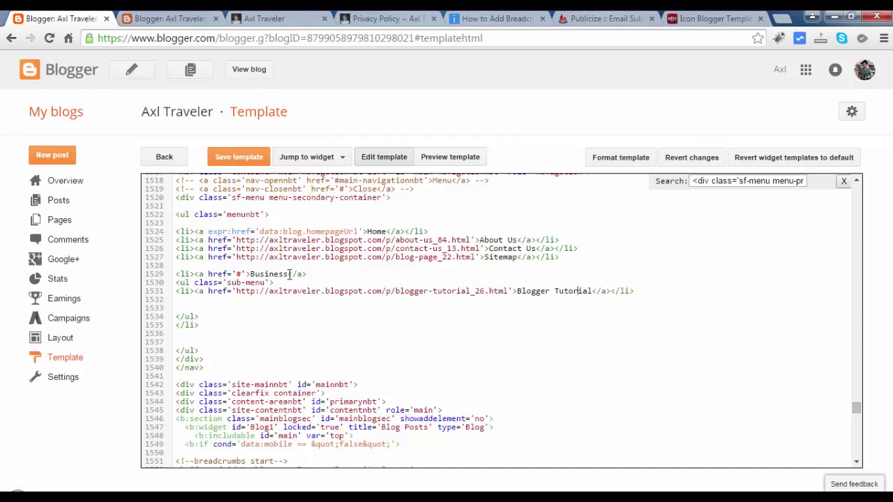
{"action": "double_click", "coordinate": [272, 273]}
{"action": "type", "text": "Video"}
{"action": "left_click", "coordinate": [239, 156]}
Step: Reload the live Axl Traveler blog and confirm the Videos menu lists Blogger Tutorial
{"action": "left_click", "coordinate": [169, 18]}
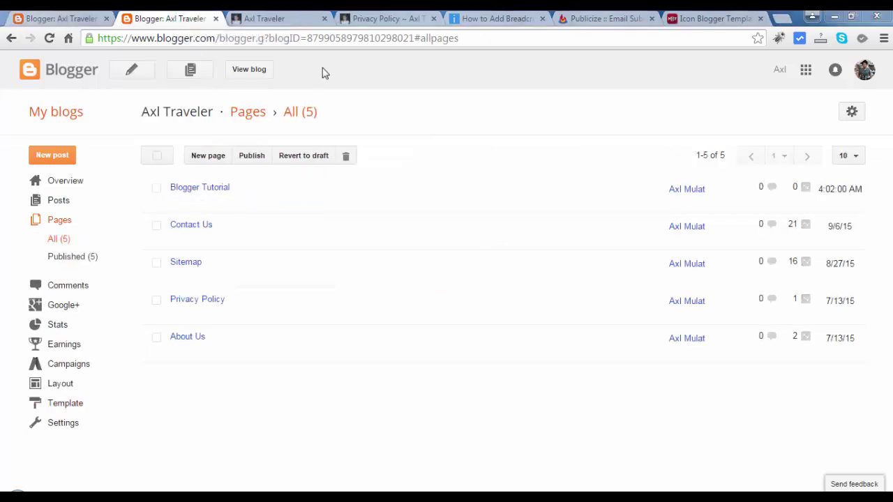
{"action": "left_click", "coordinate": [288, 19]}
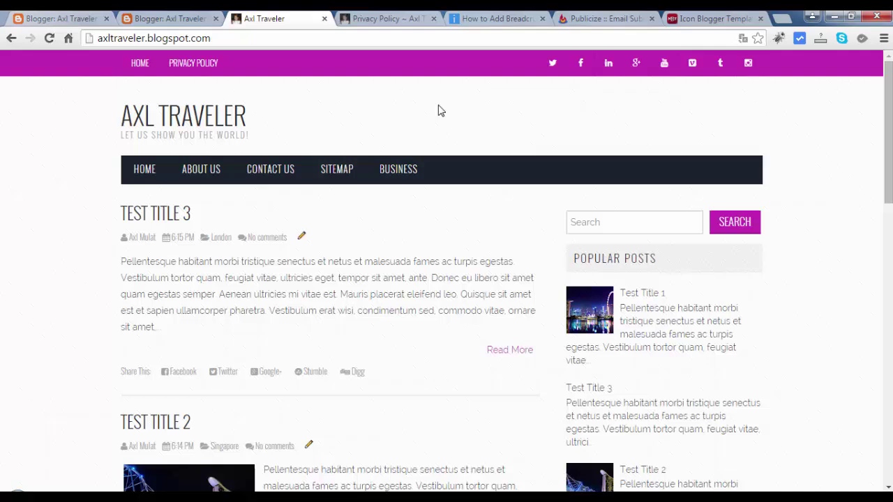
{"action": "key", "text": "F5"}
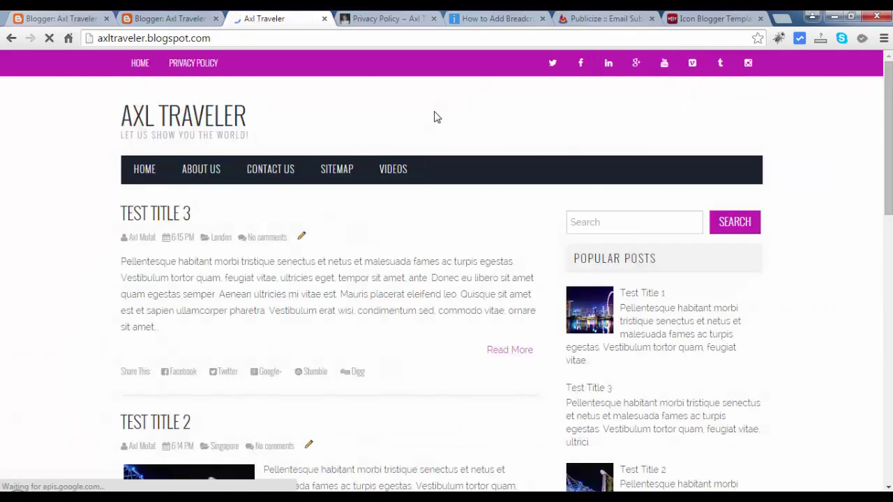
{"action": "mouse_move", "coordinate": [395, 170]}
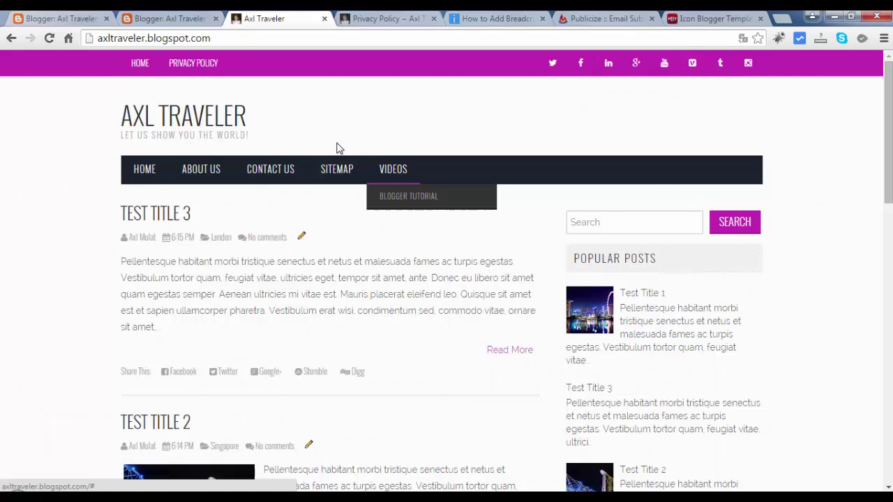
{"action": "left_click", "coordinate": [97, 18]}
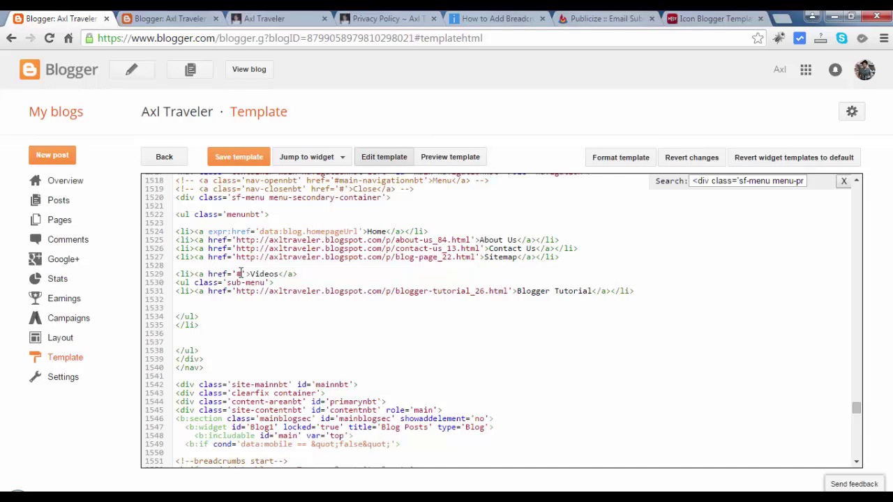
{"action": "left_click", "coordinate": [174, 18]}
Step: Open Videos > Blogger Tutorial on the live blog and view its embedded video
{"action": "left_click", "coordinate": [288, 15]}
{"action": "mouse_move", "coordinate": [393, 171]}
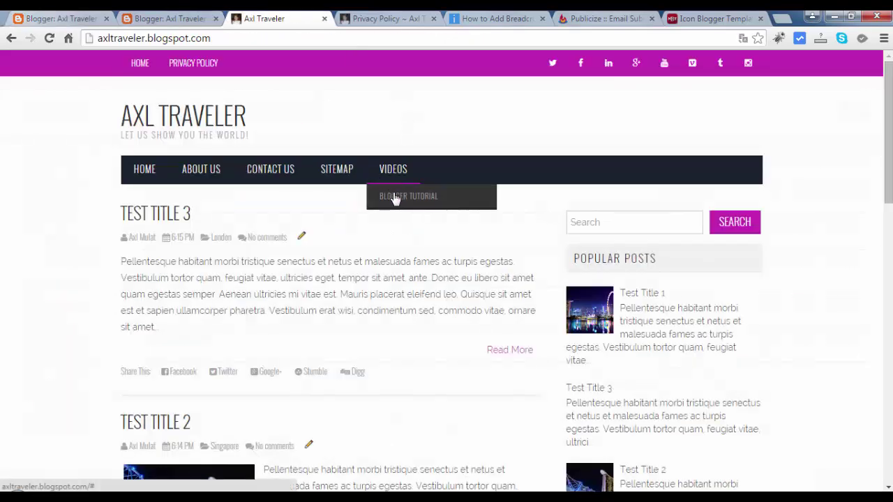
{"action": "left_click", "coordinate": [394, 198]}
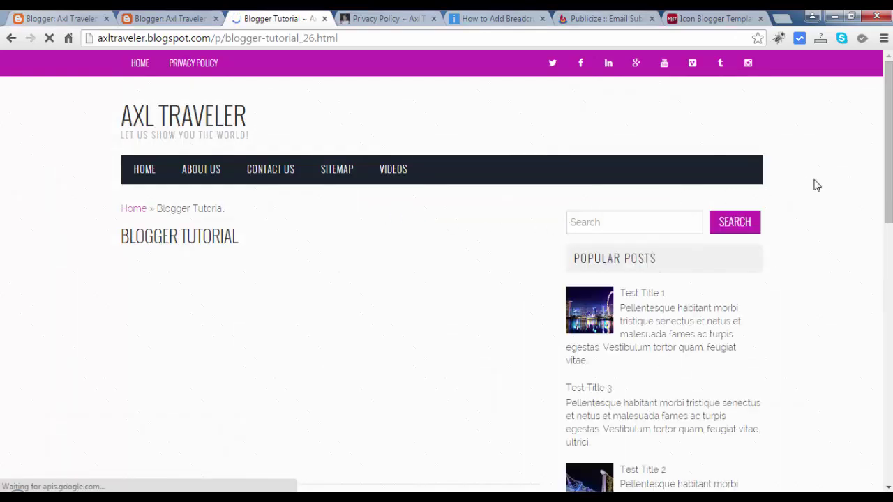
{"action": "left_click_drag", "start_coordinate": [888, 96], "coordinate": [888, 70]}
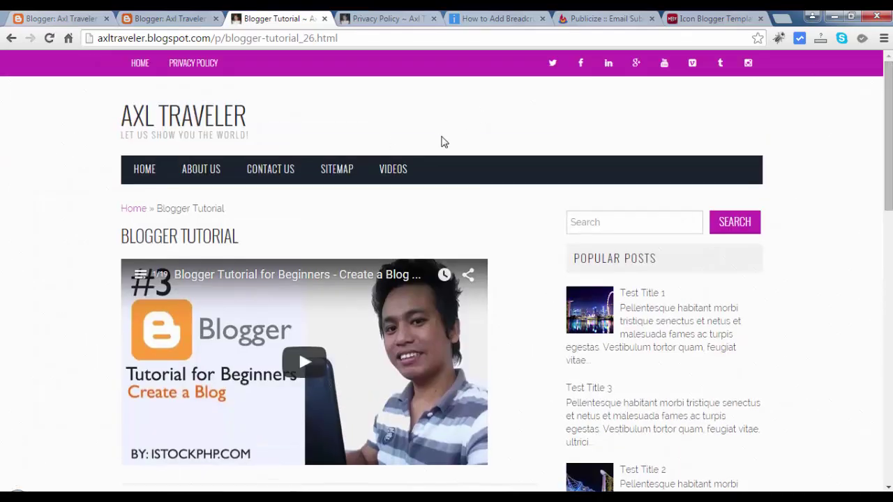
Step: Test the Sitemap, Contact Us and About Us menu links in turn
{"action": "left_click", "coordinate": [344, 173]}
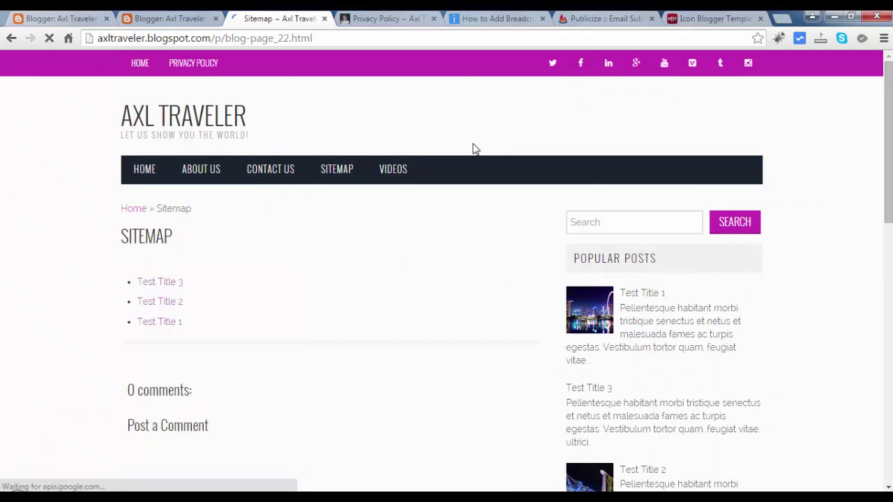
{"action": "left_click", "coordinate": [275, 171]}
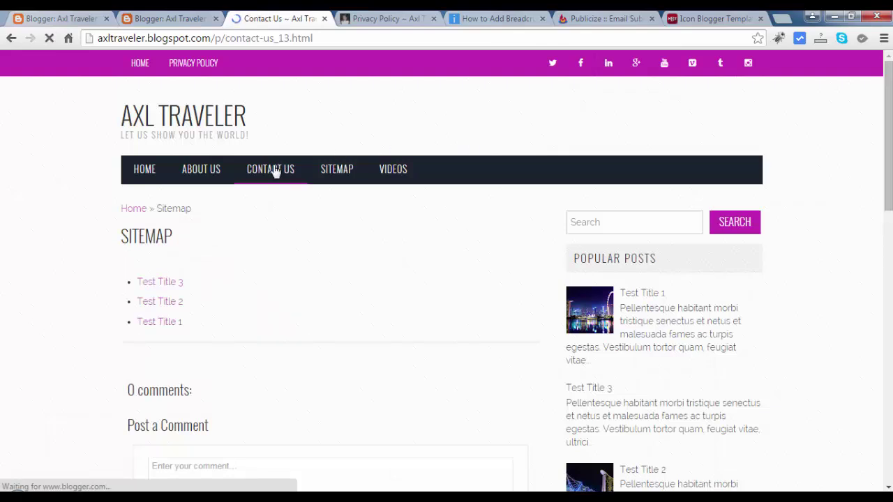
{"action": "left_click", "coordinate": [199, 180]}
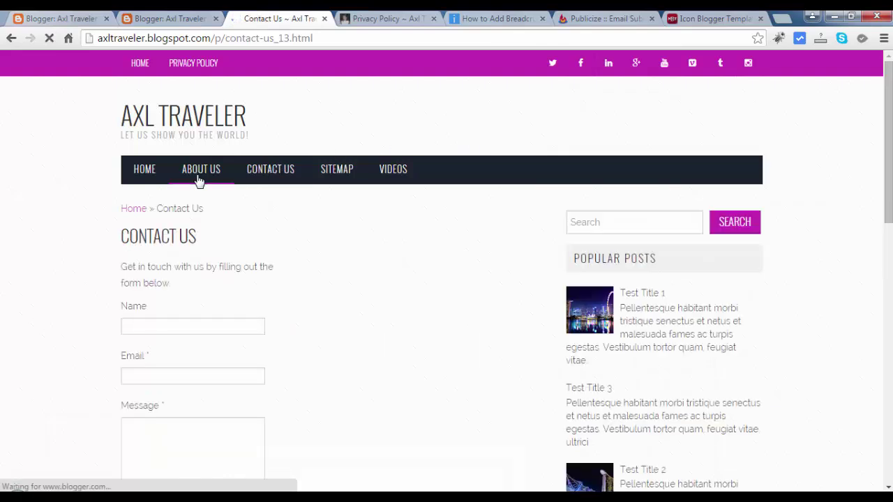